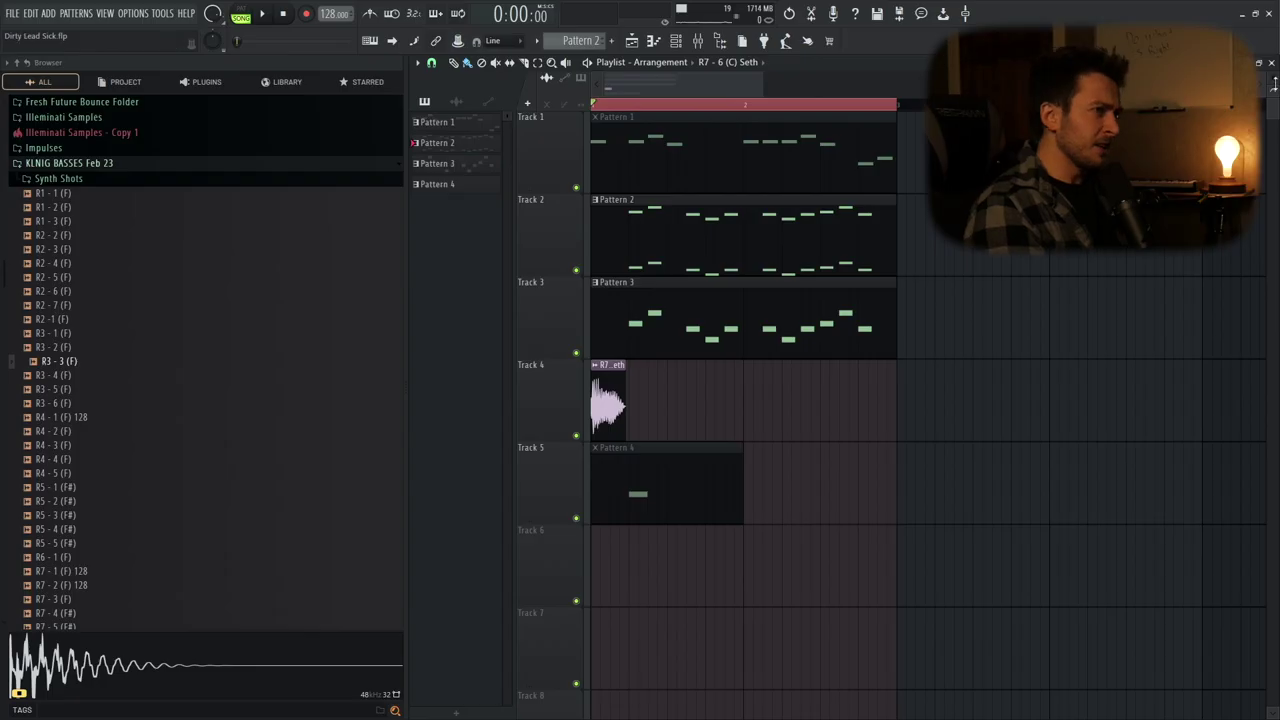
Step: Play back the current arrangement of patterns and the R7 - 6 (C) Seth clip
scroll(849, 220, "down", 2, "alt")
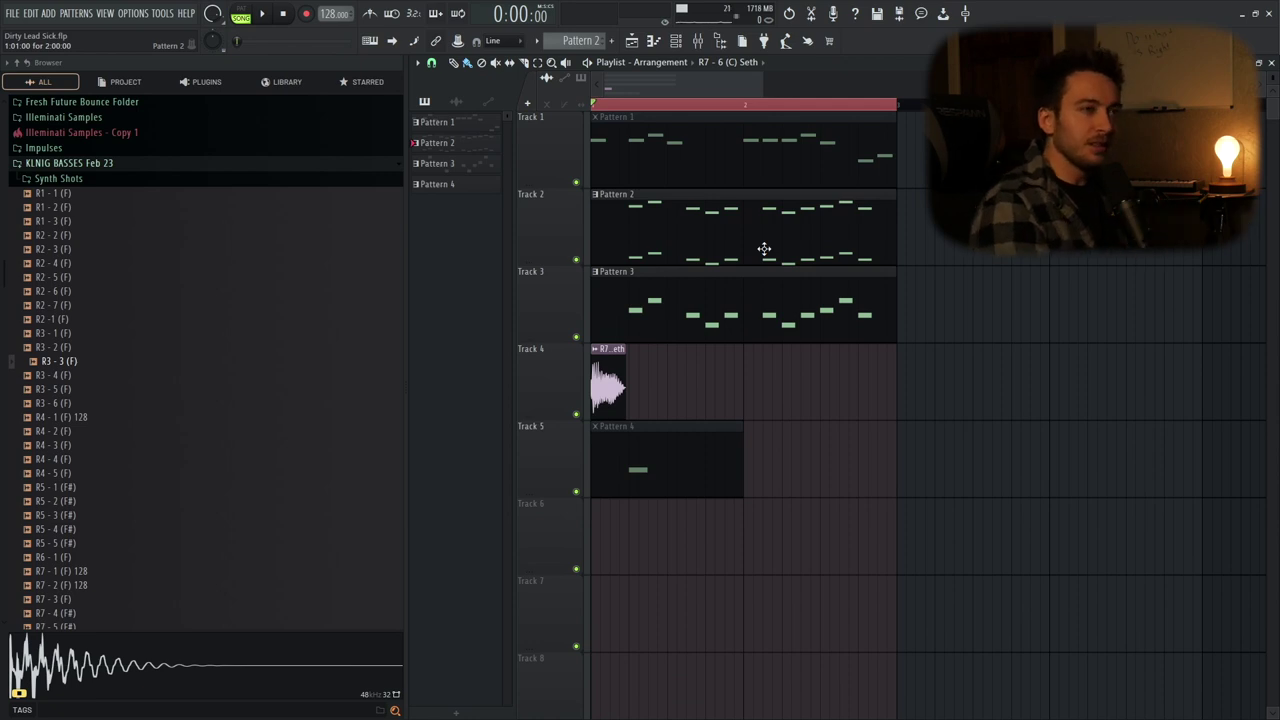
key("space")
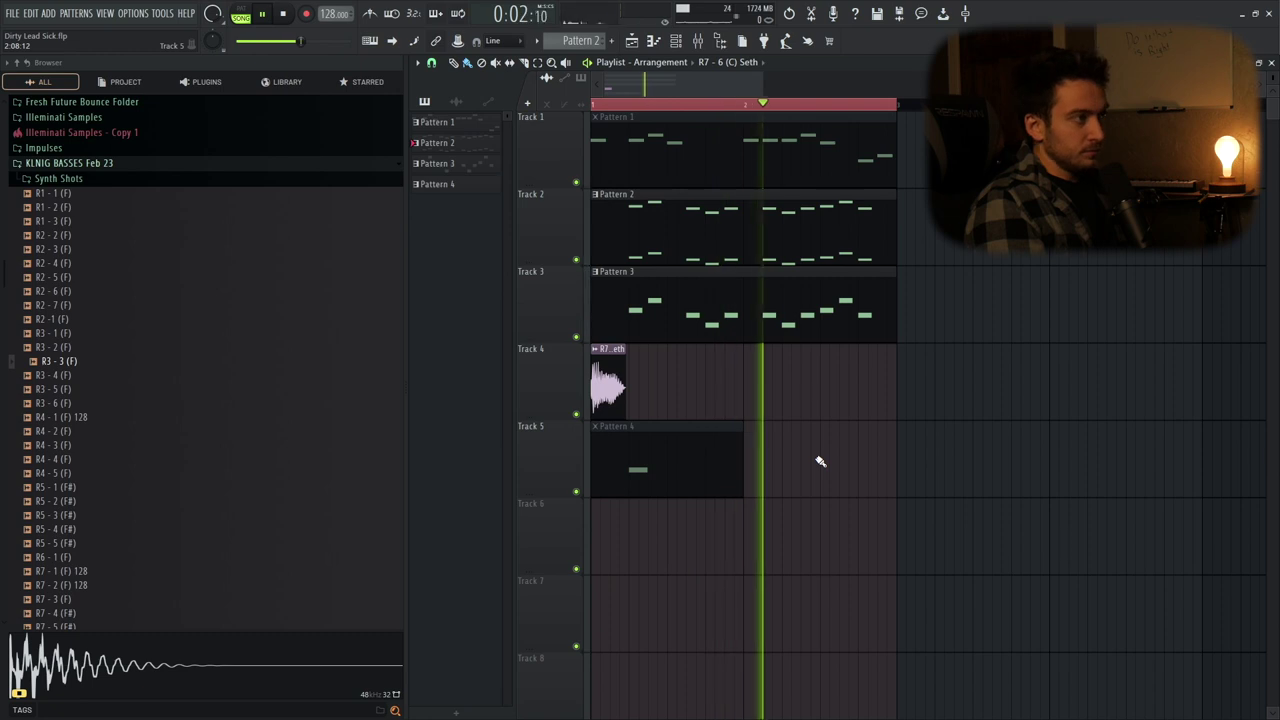
Step: Open the piano roll of the Vital #6 channel for Pattern 5
right_click(507, 312)
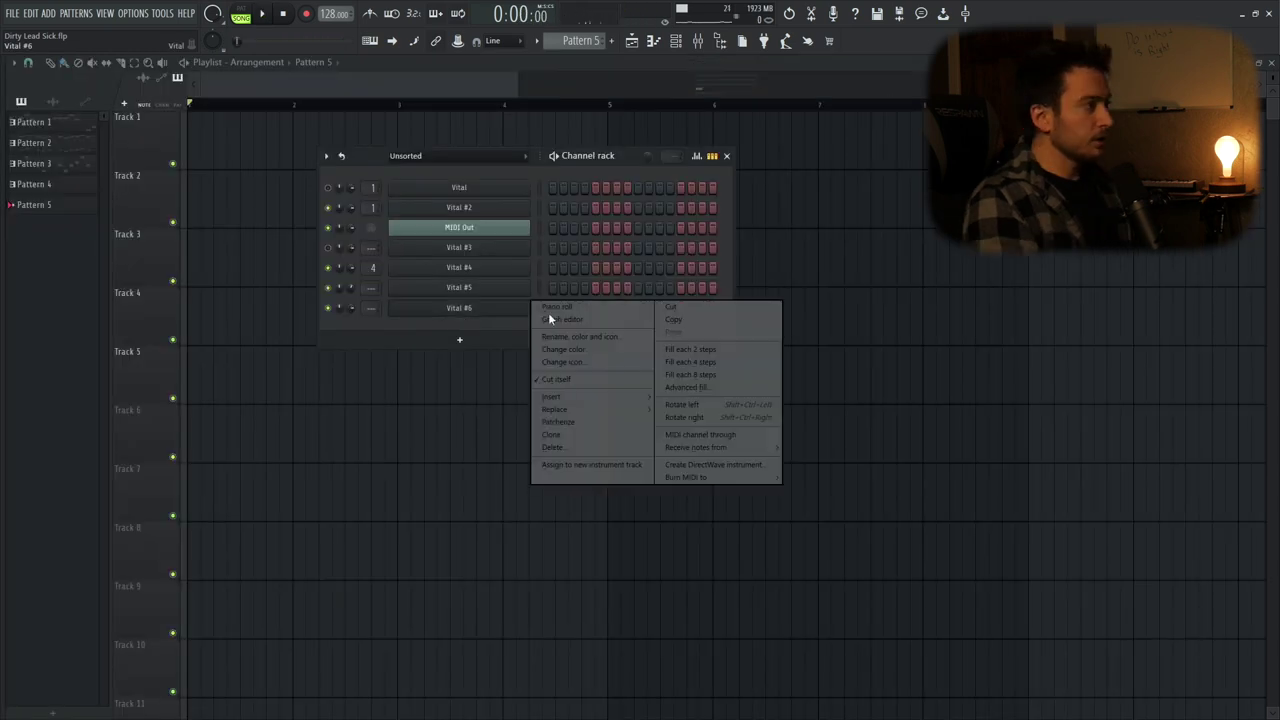
left_click(712, 156)
right_click(534, 304)
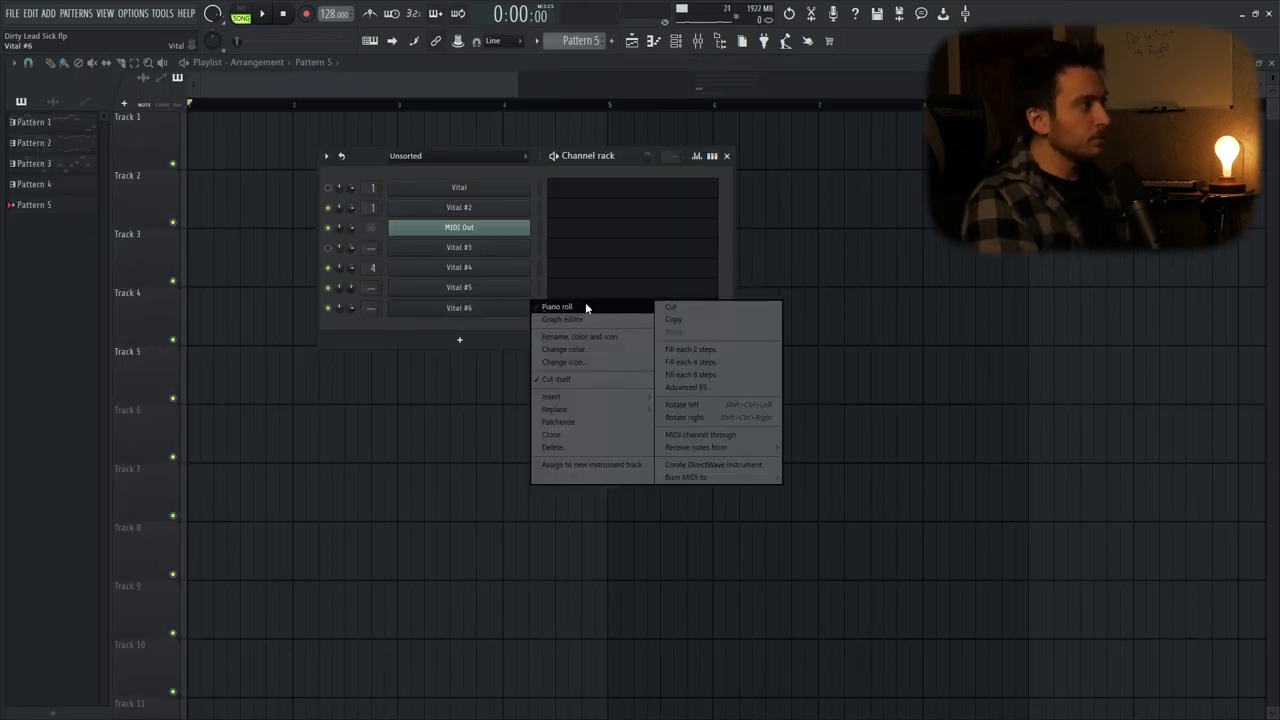
left_click(586, 307)
scroll(123, 557, "down", 5)
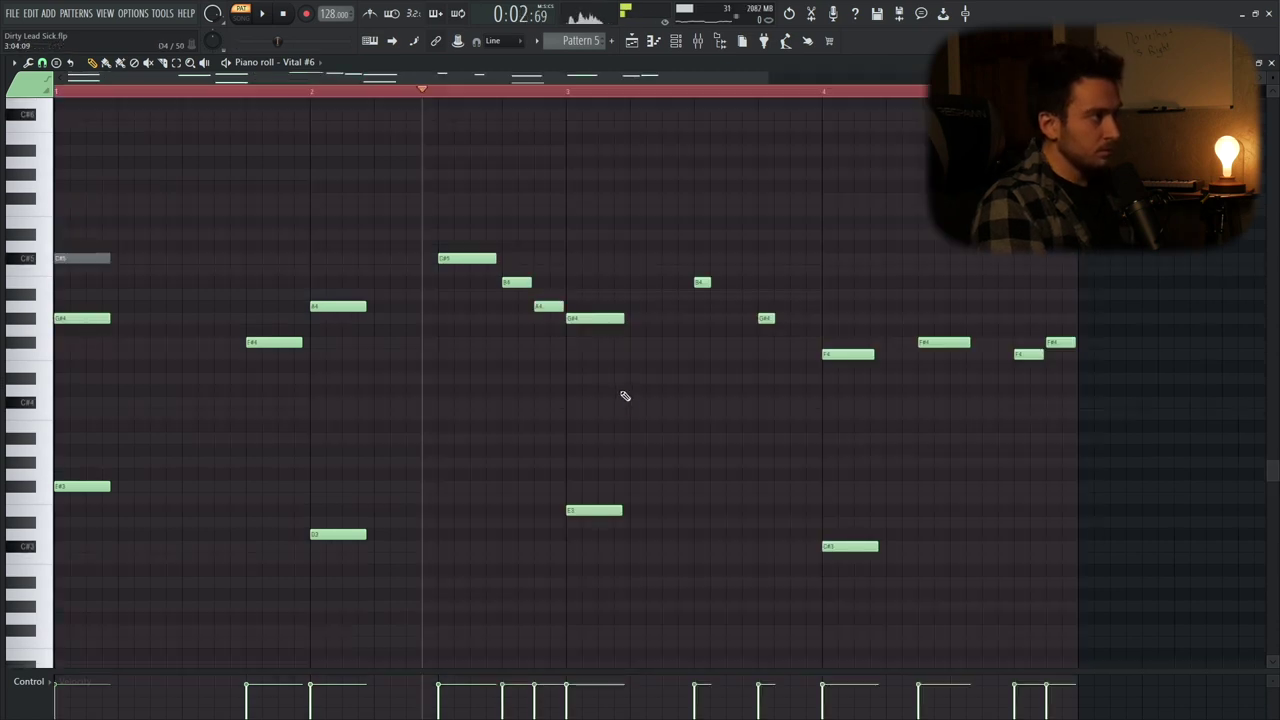
Step: Replace the melody from mid-bar 3 with the preceding descending phrase, starting on B4, and end bar 4 on F4 and F#4
left_click_drag(697, 195, 1265, 640)
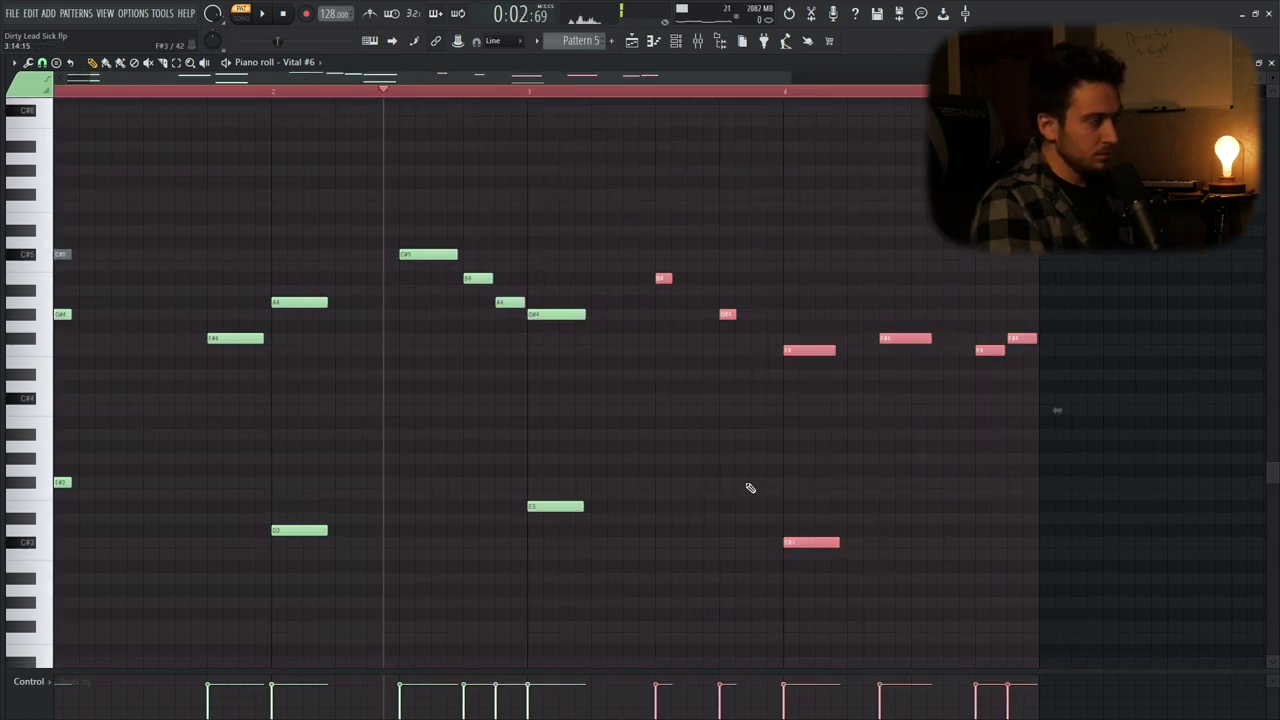
key("space")
left_click_drag(448, 200, 624, 332)
left_click_drag(458, 252, 720, 265)
left_click(731, 344)
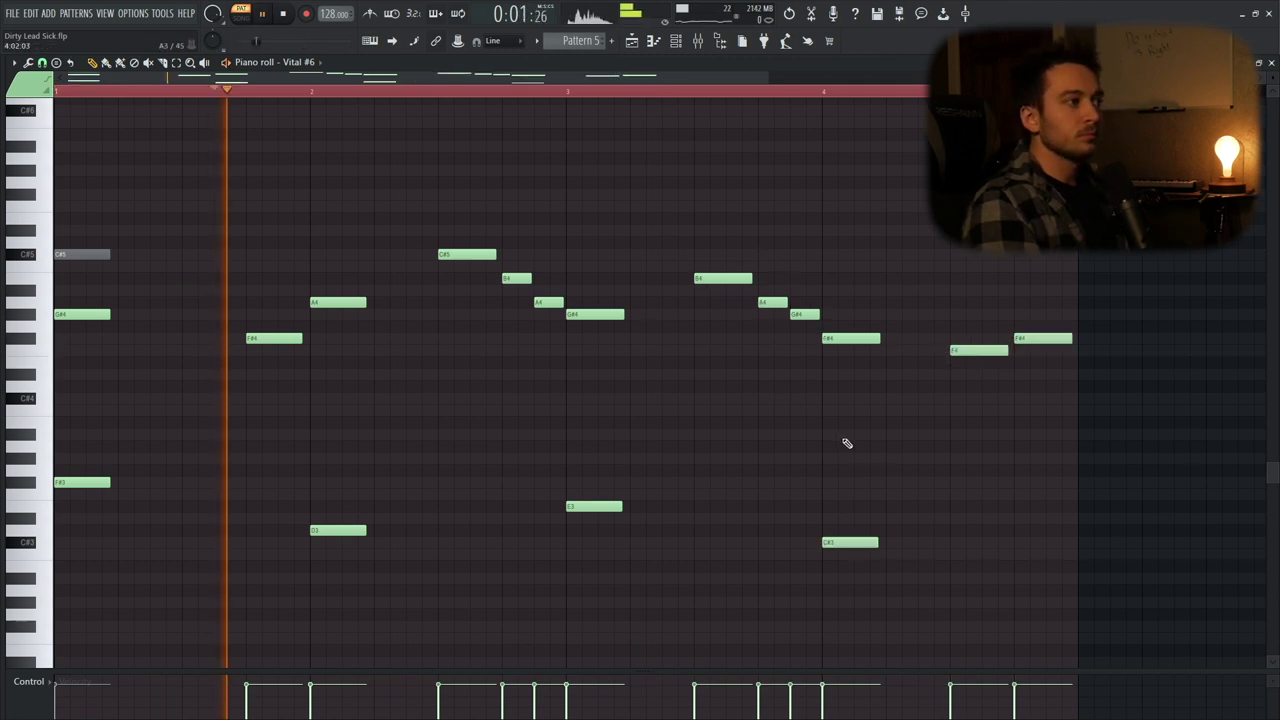
left_click_drag(871, 274, 866, 606)
left_click(843, 558)
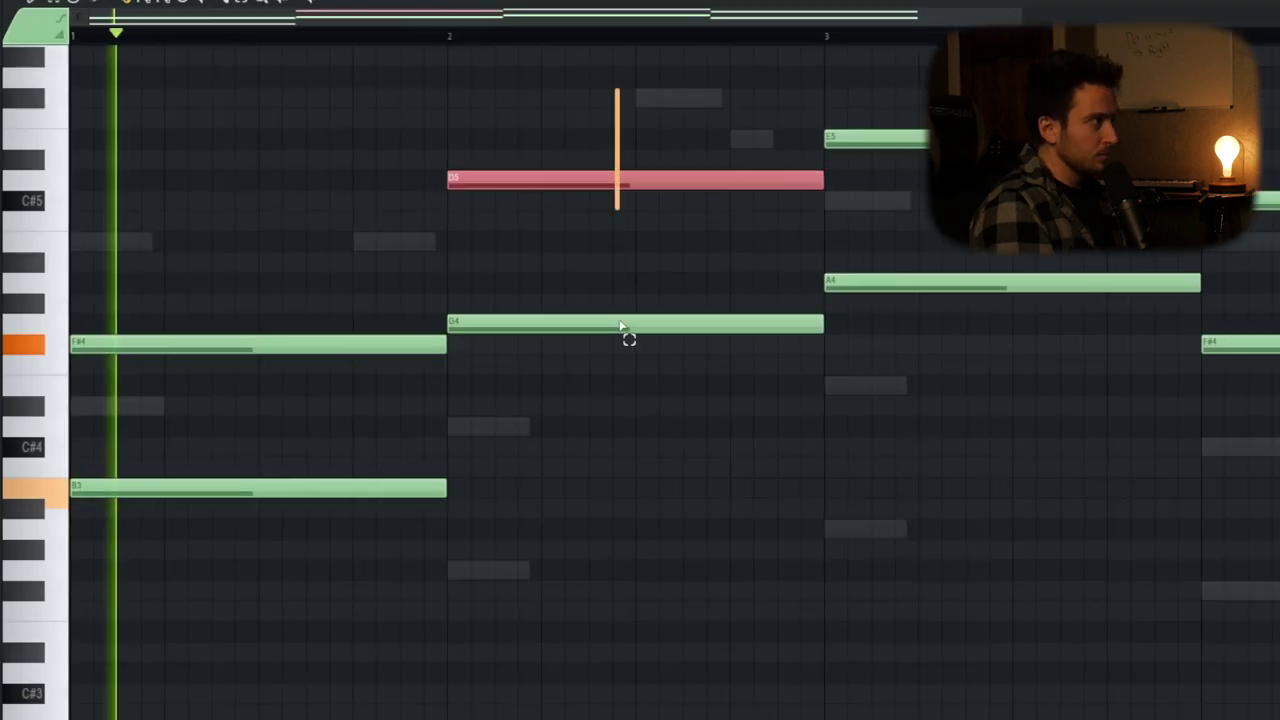
Step: Lower the two long chord notes in each of bars 2, 3 and 4 by one octave
left_click(629, 331, "shift")
key("ctrl+Down")
left_click(866, 138)
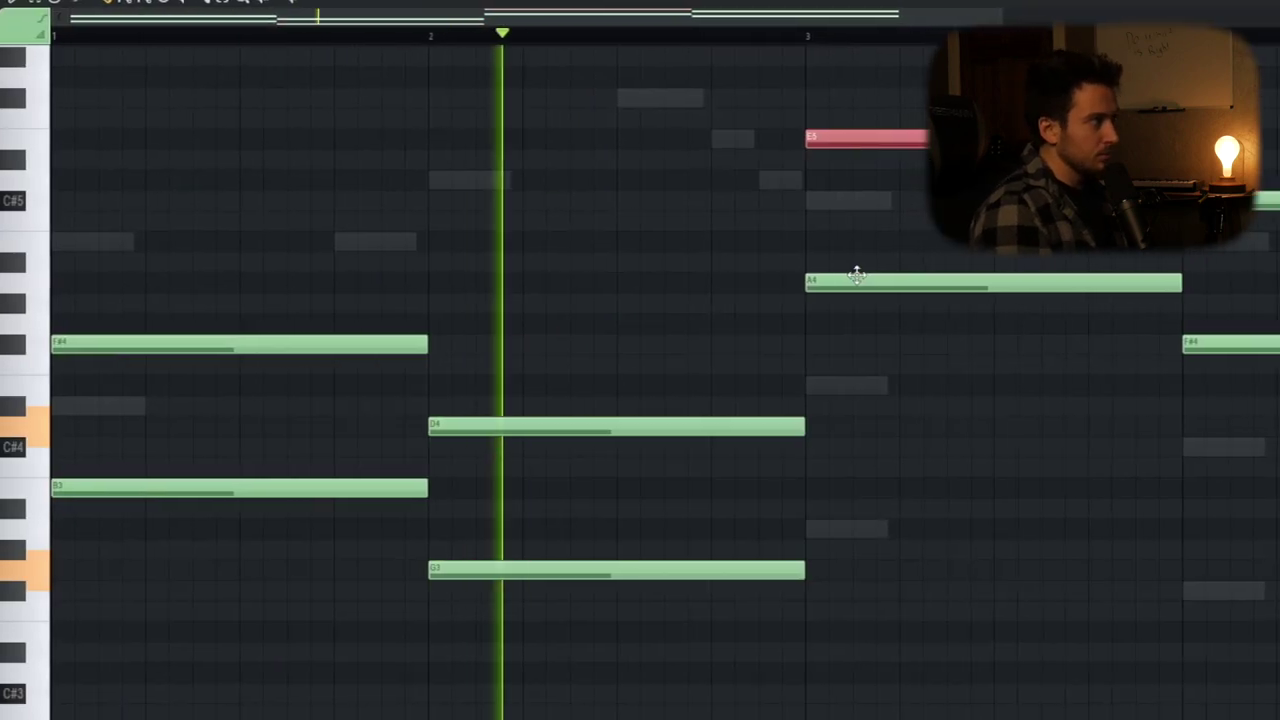
left_click(860, 282, "shift")
key("ctrl+Down")
left_click_drag(1187, 457, 1190, 120)
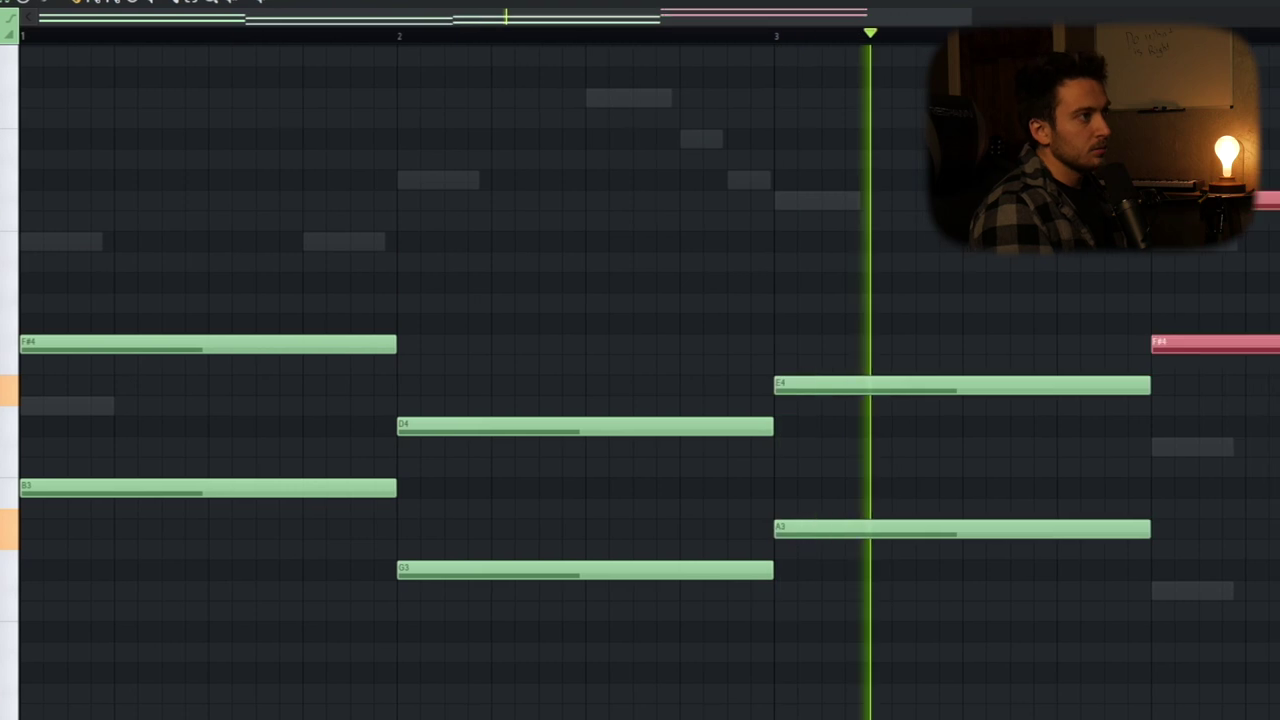
key("ctrl+Down")
key("ctrl+d")
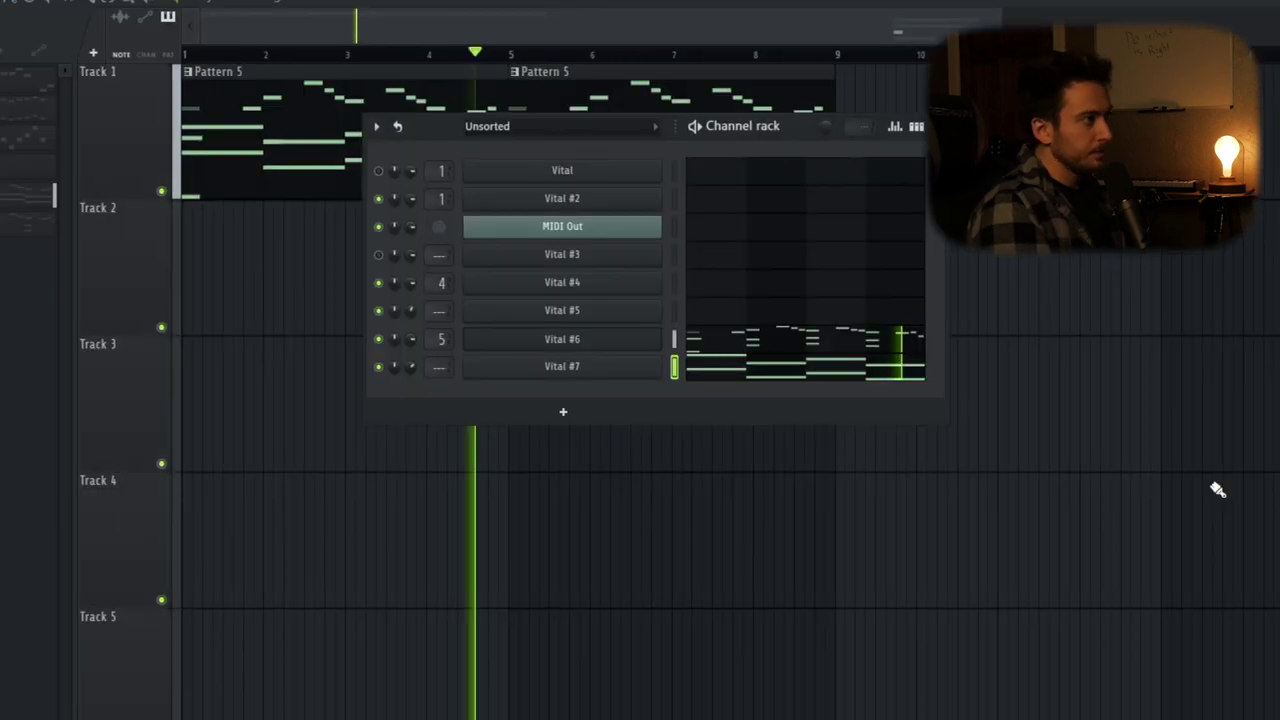
key("F6")
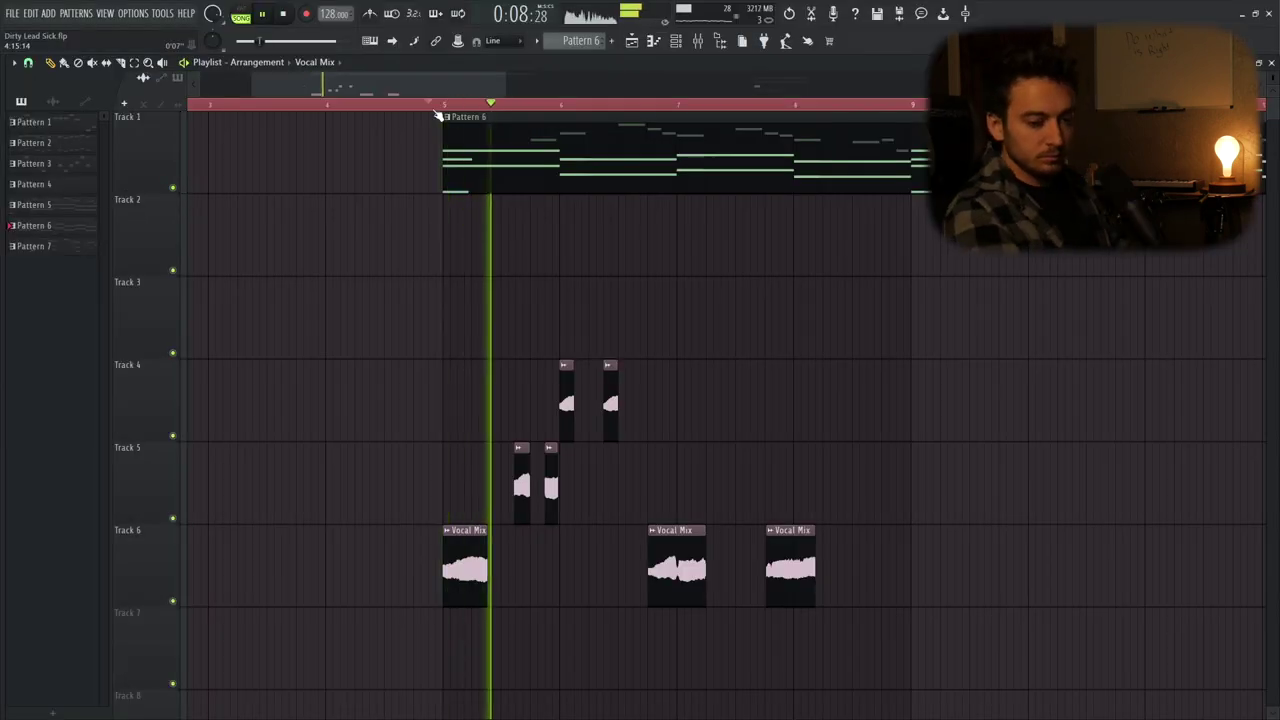
key("super")
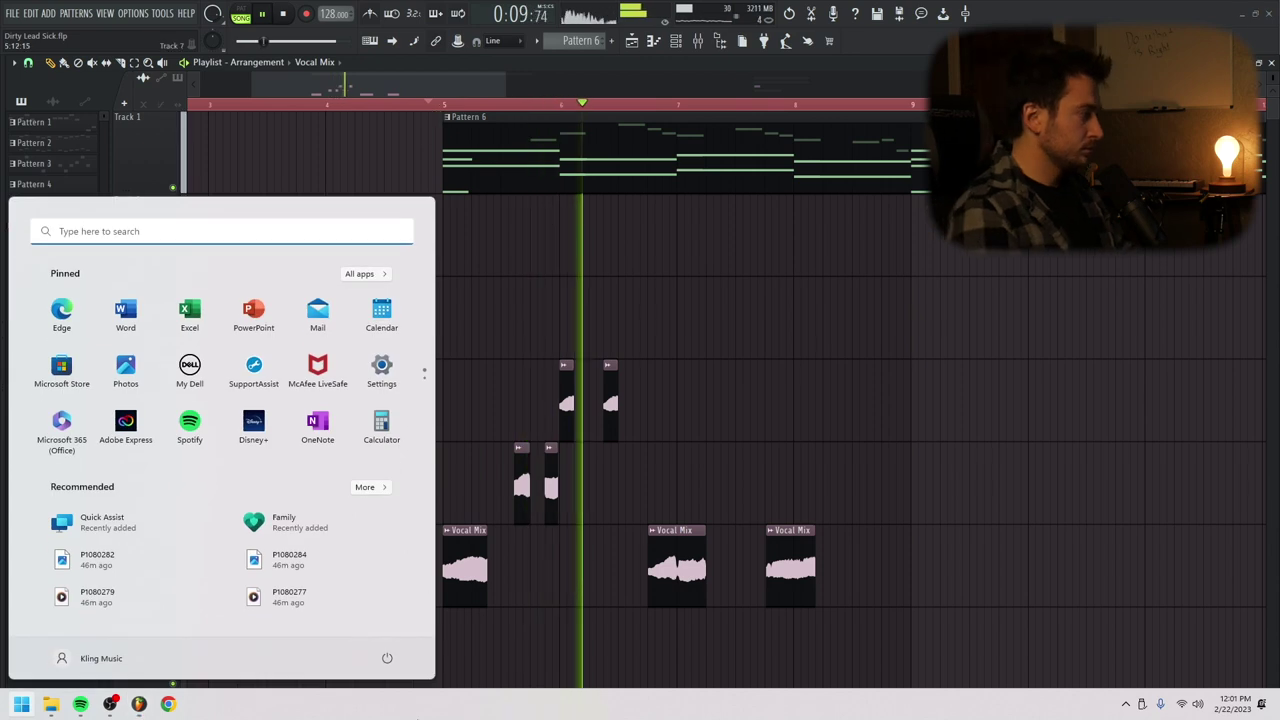
left_click(110, 704)
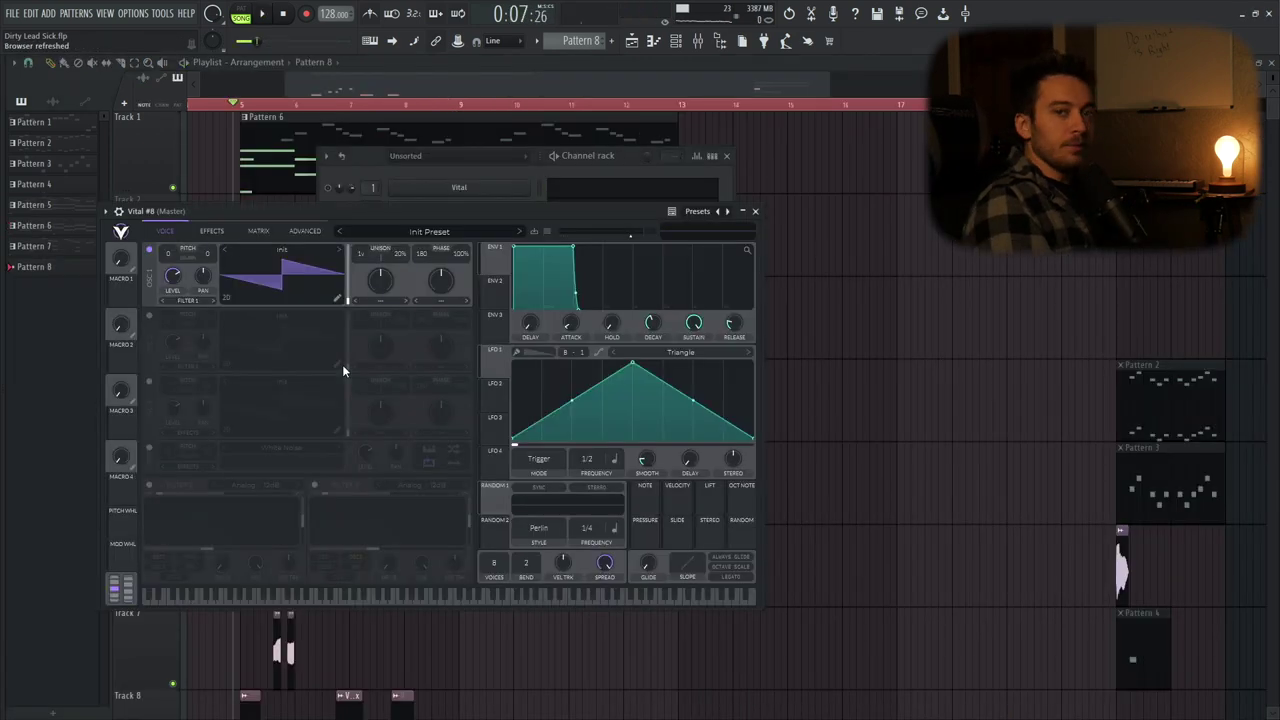
Step: Open the preset browser of Vital #8 and choose a preset
left_click(547, 231)
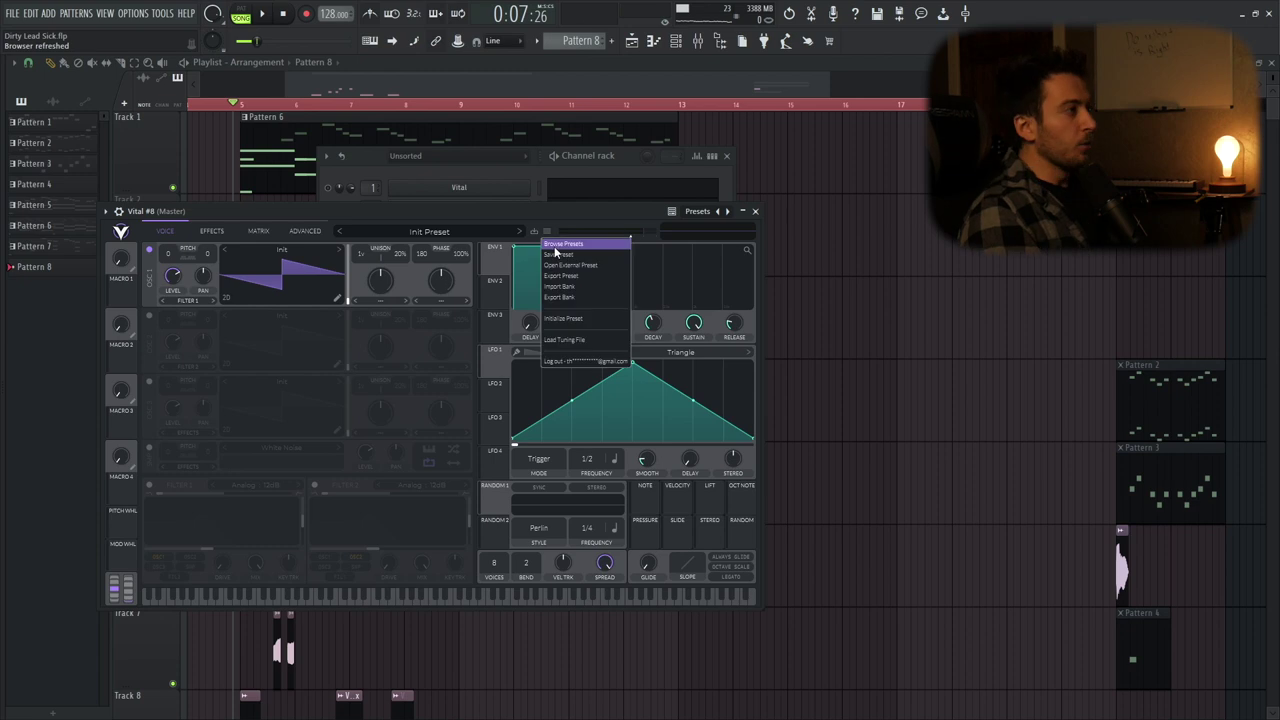
left_click(554, 245)
left_click(395, 450)
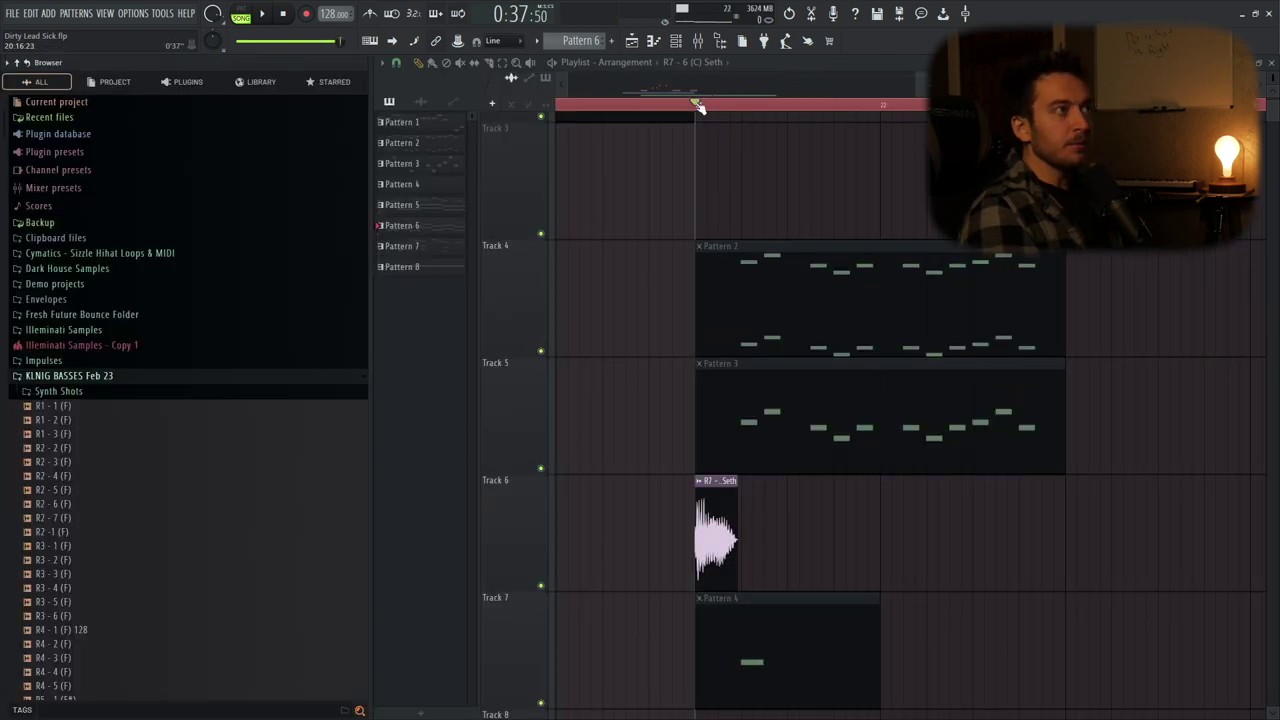
Step: Select the playlist section at bars 21 and 22 and browse the Synth Shots samples down to the R7 series
left_click_drag(698, 105, 868, 105)
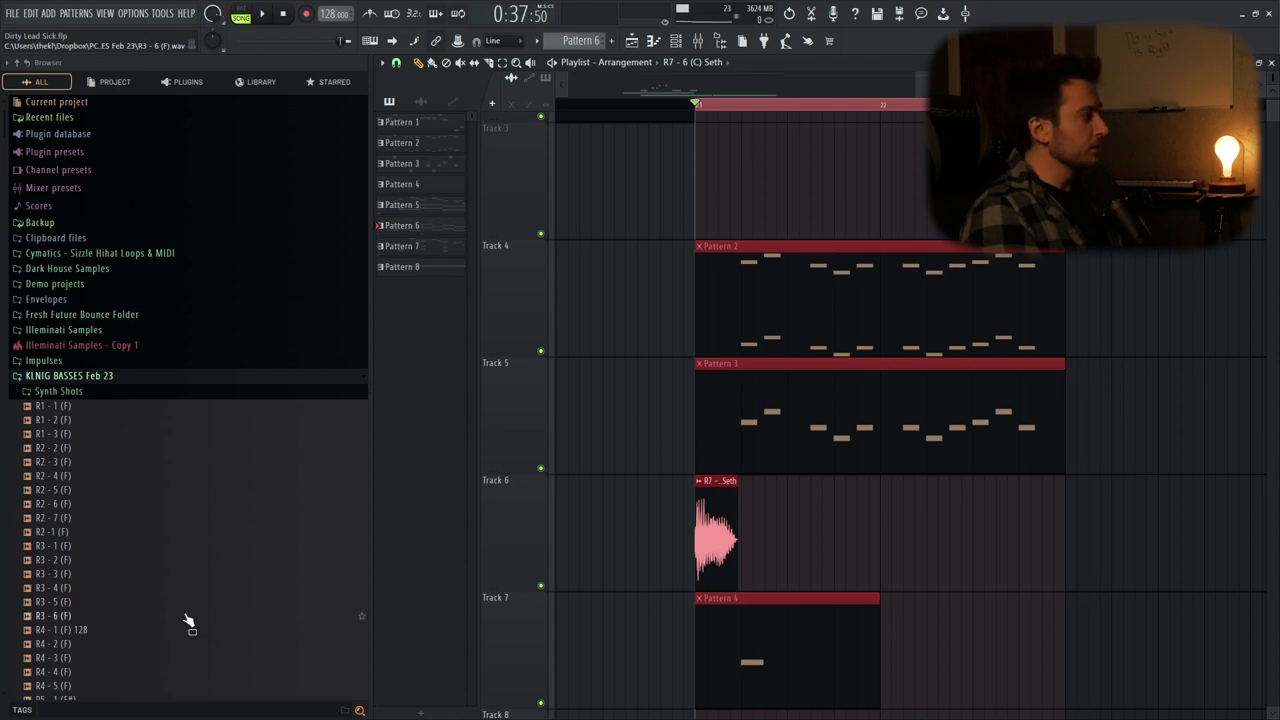
scroll(160, 560, "down", 4)
scroll(143, 568, "down", 2)
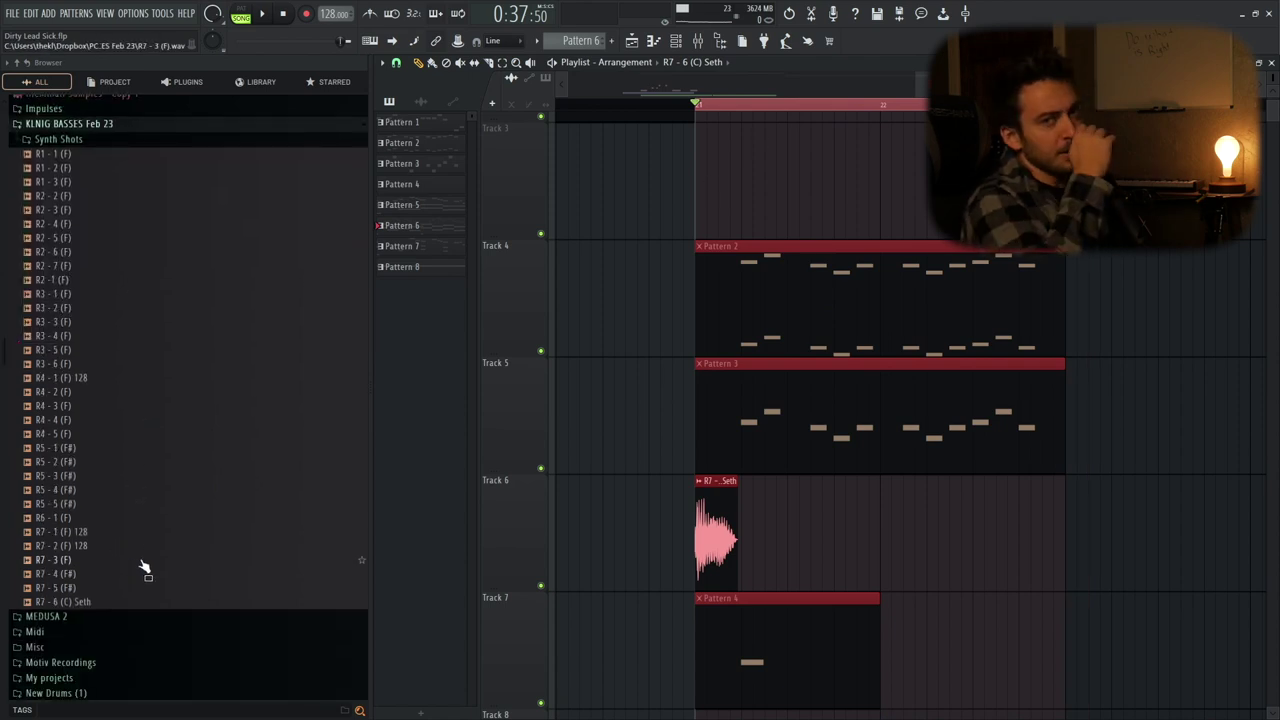
Step: Try removing the Pattern 3 clip from Track 5, undo it and play the section
right_click(770, 400)
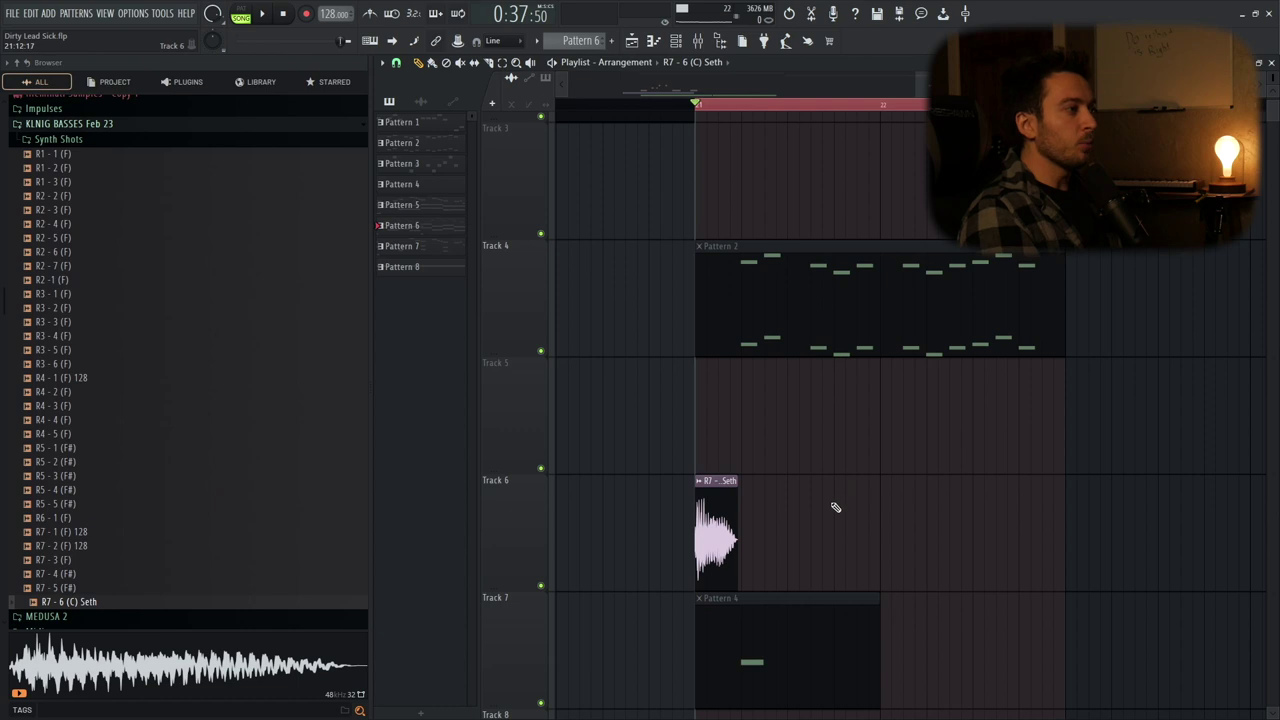
key("ctrl+z")
key("space")
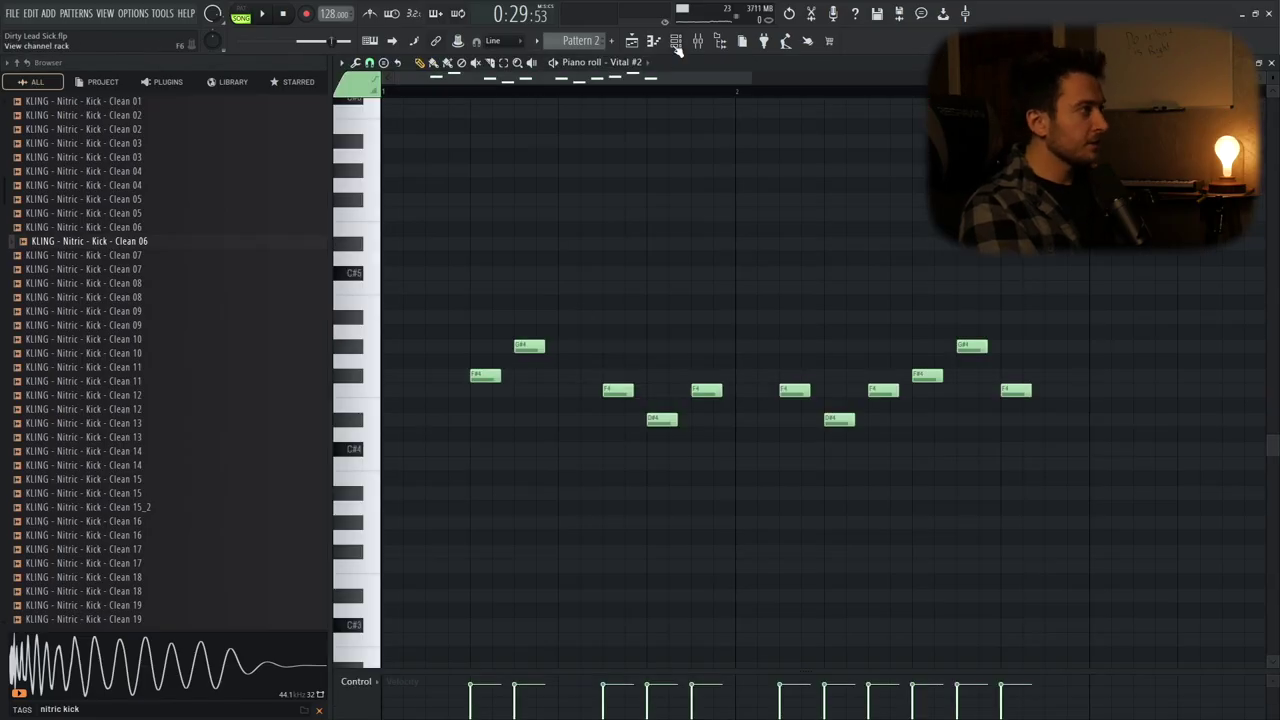
Step: Pick the KLING - Nitric - Clap - Analog Crunch sample for the clap track and bring up the channel rack
left_click(676, 43)
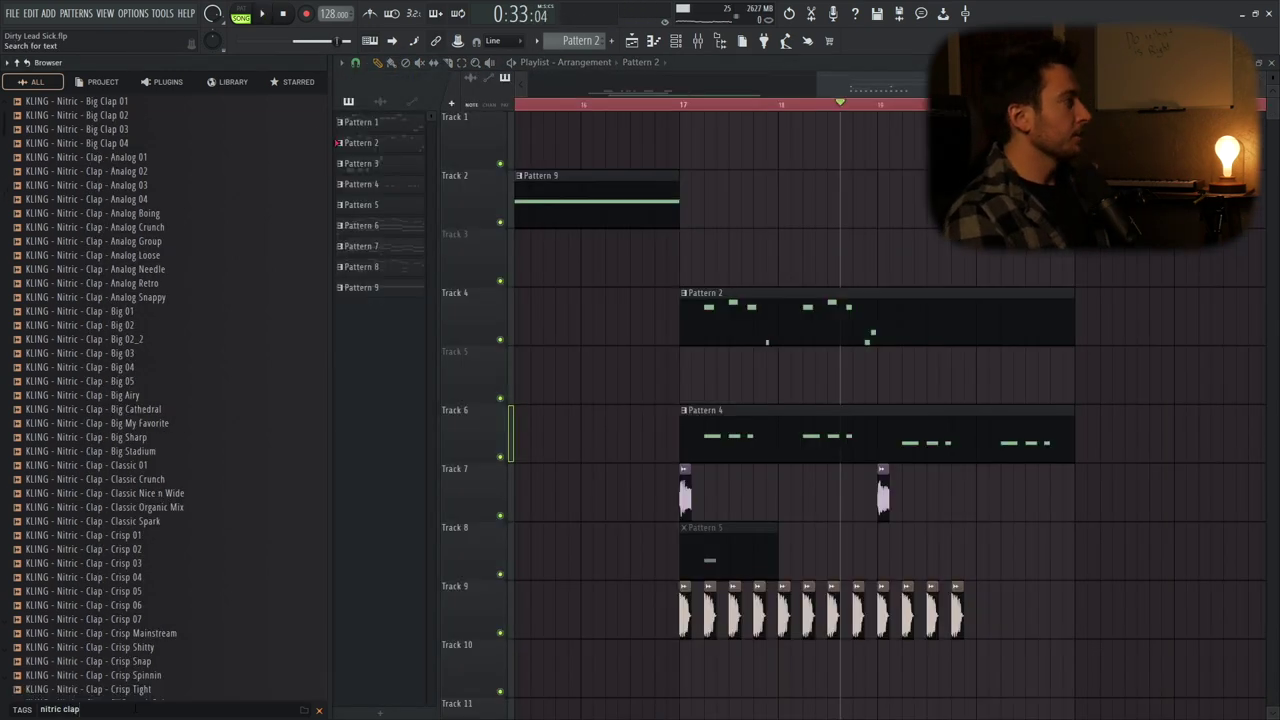
left_click(147, 229)
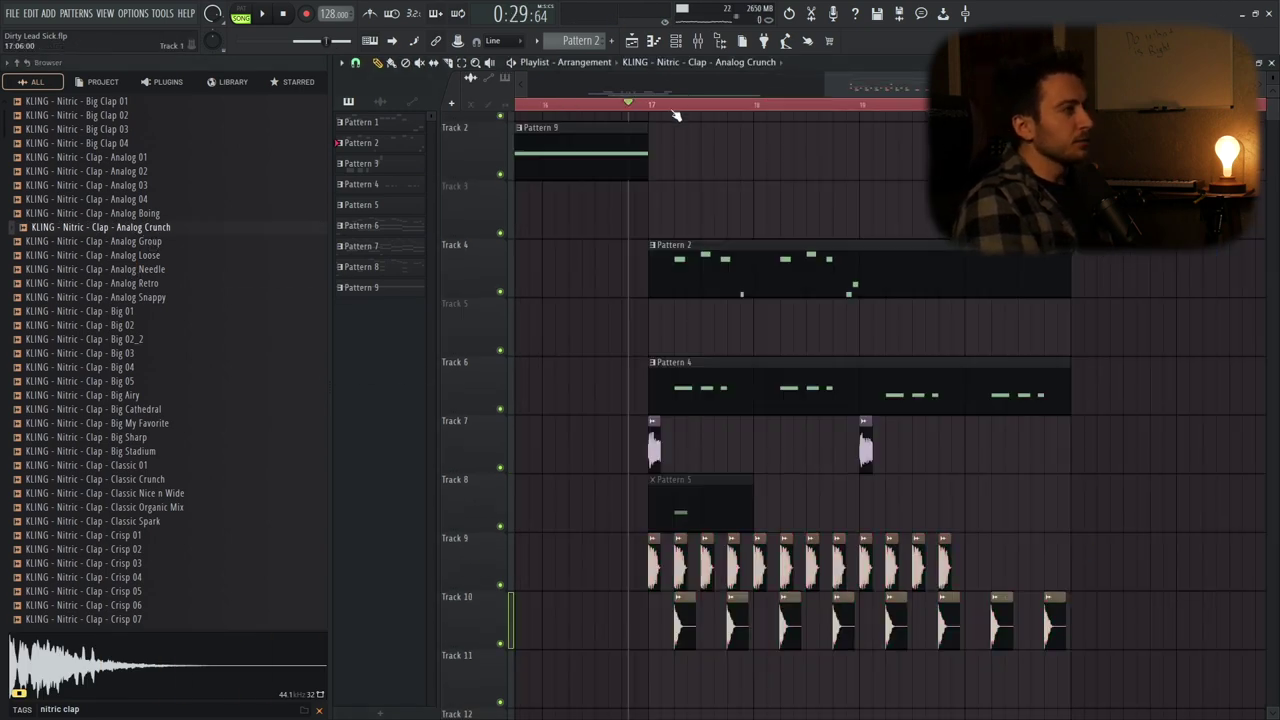
key("F6")
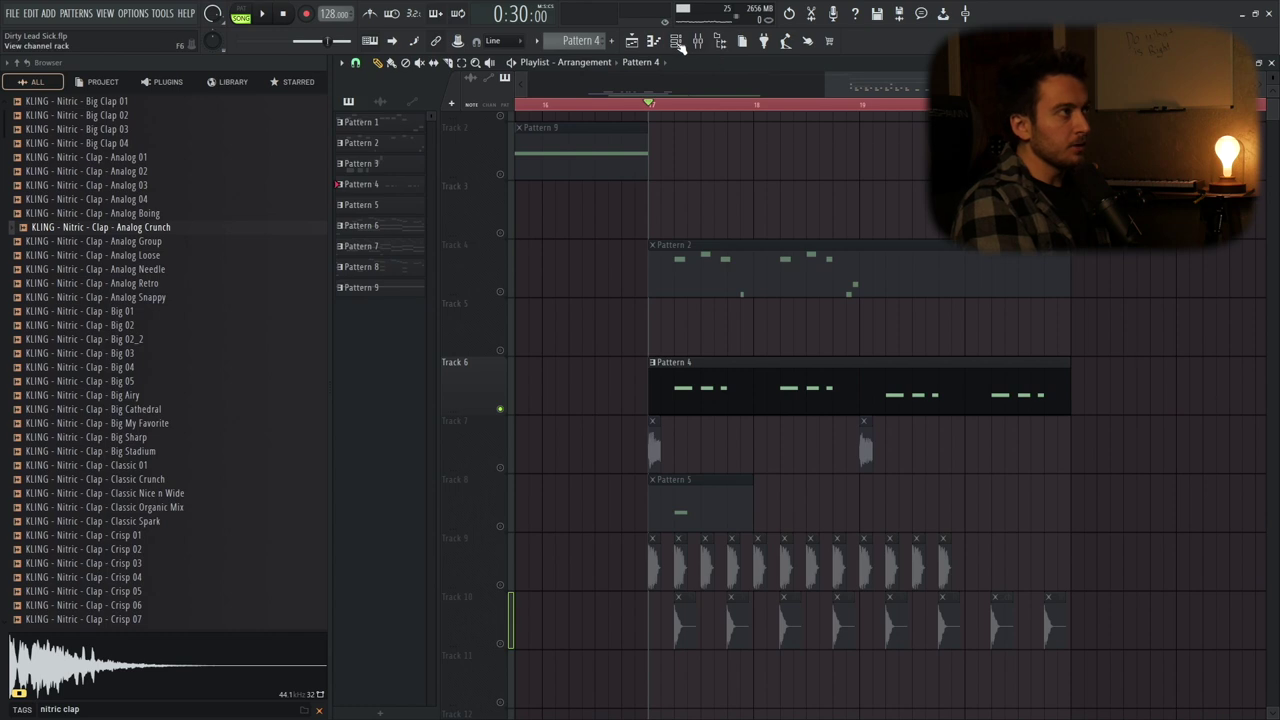
left_click(797, 383)
left_click(850, 481)
right_click(788, 371)
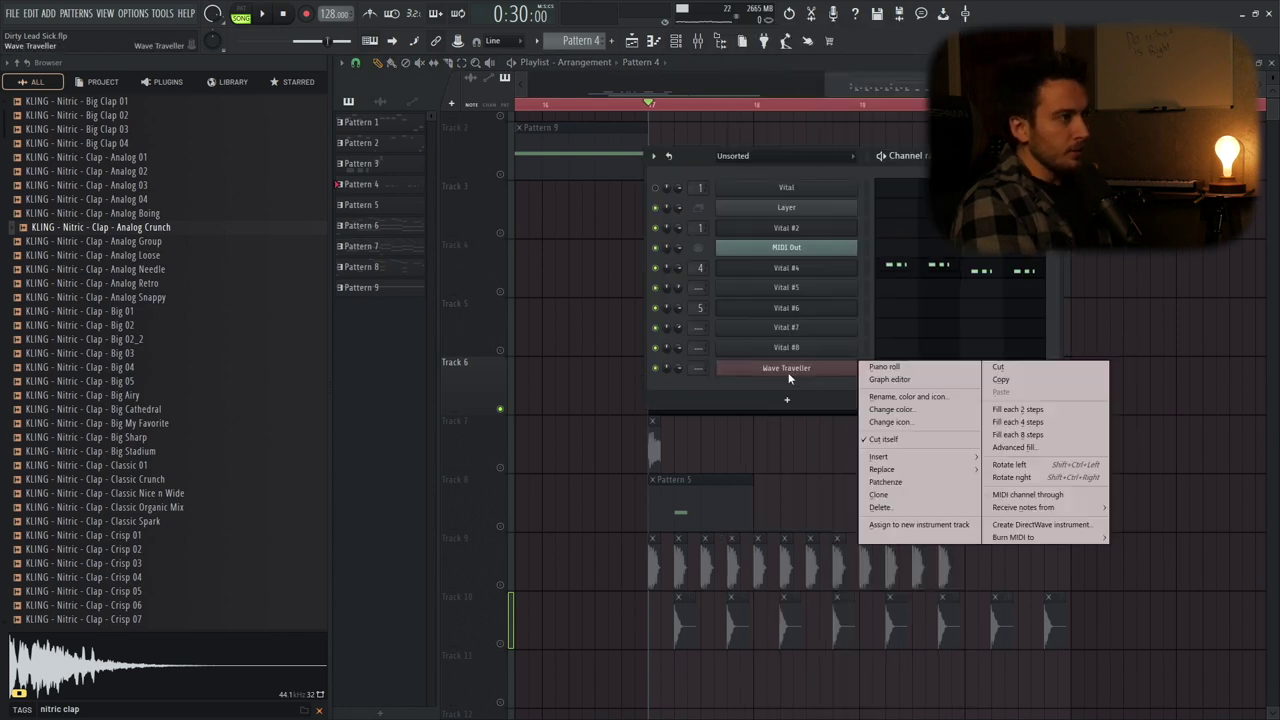
left_click(879, 507)
Step: Add a new instrument channel to the channel rack while working on Pattern 4
left_click(790, 380)
left_click(854, 469)
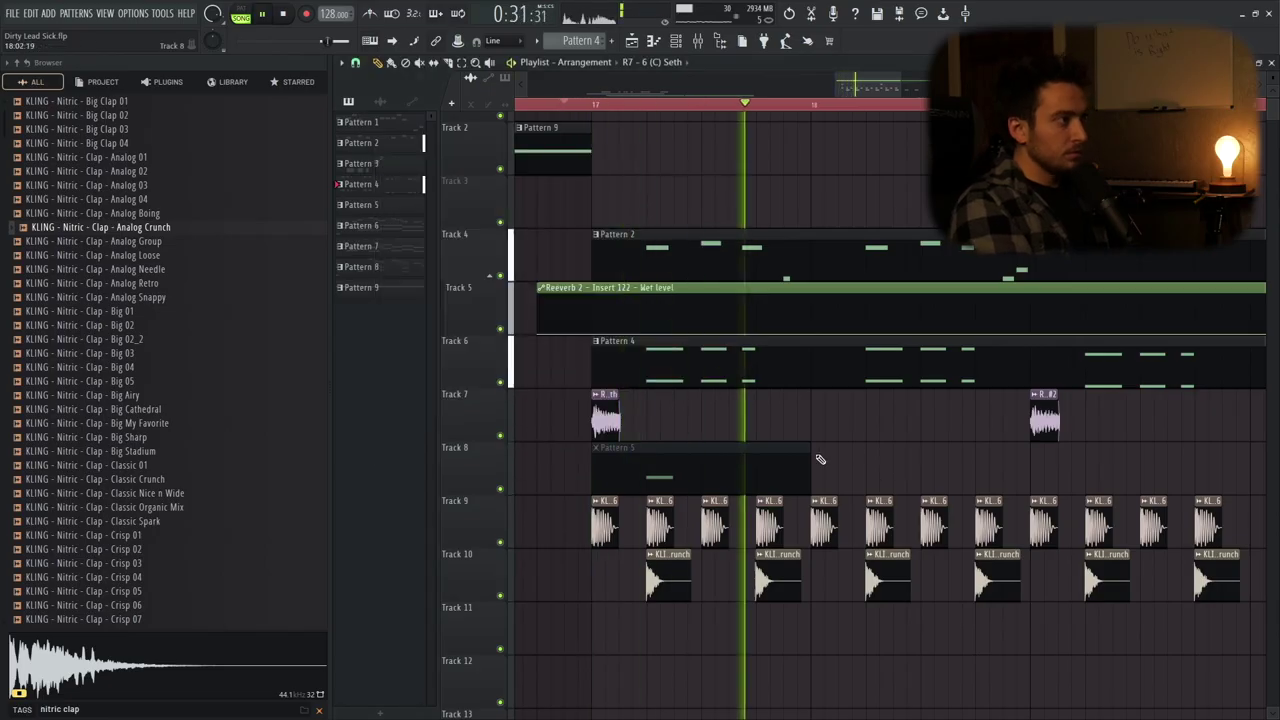
Step: Shape the Reeverb 2 wet-level automation on Track 5 into a short rise that drops back at beat 3 of bar 17
key("space")
right_click(675, 332)
right_click(702, 296)
key("space")
right_click(702, 332)
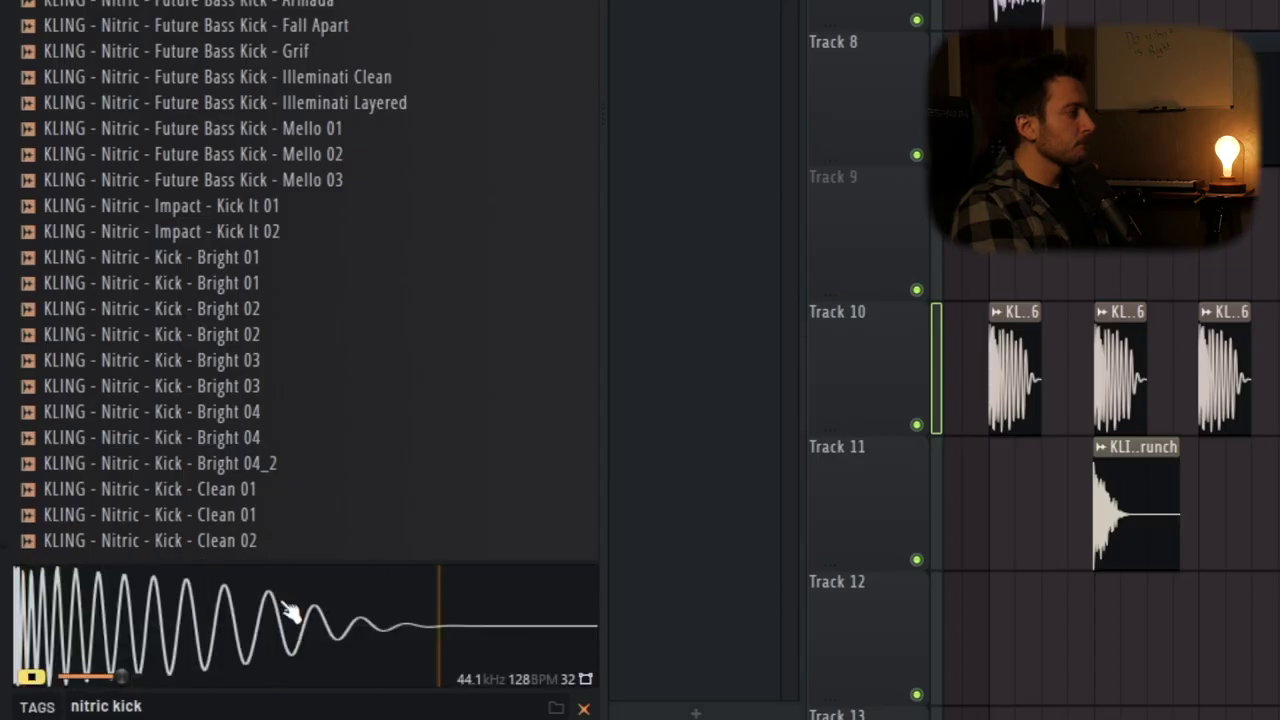
Step: Audition the nitric kick samples and place KLING - Nitric - Kick - Layered Sizzle twice on Track 12 in bar 17
left_click(162, 539)
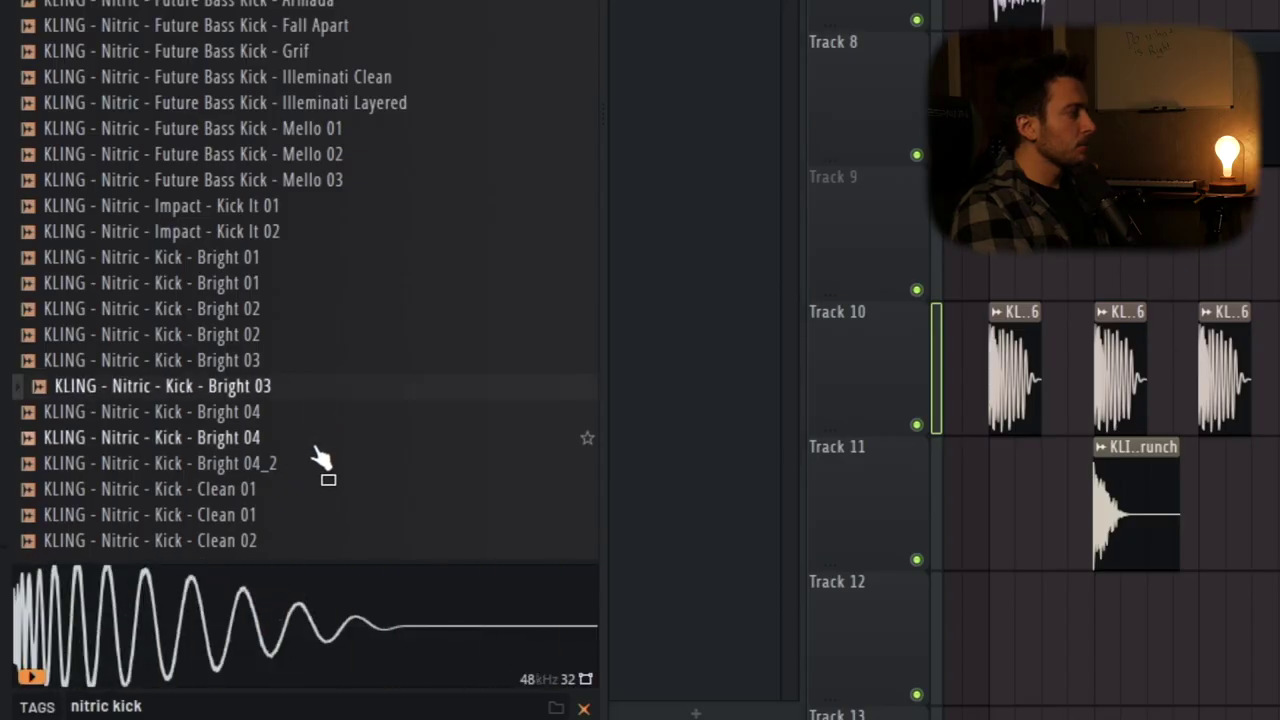
scroll(313, 447, "down", 5)
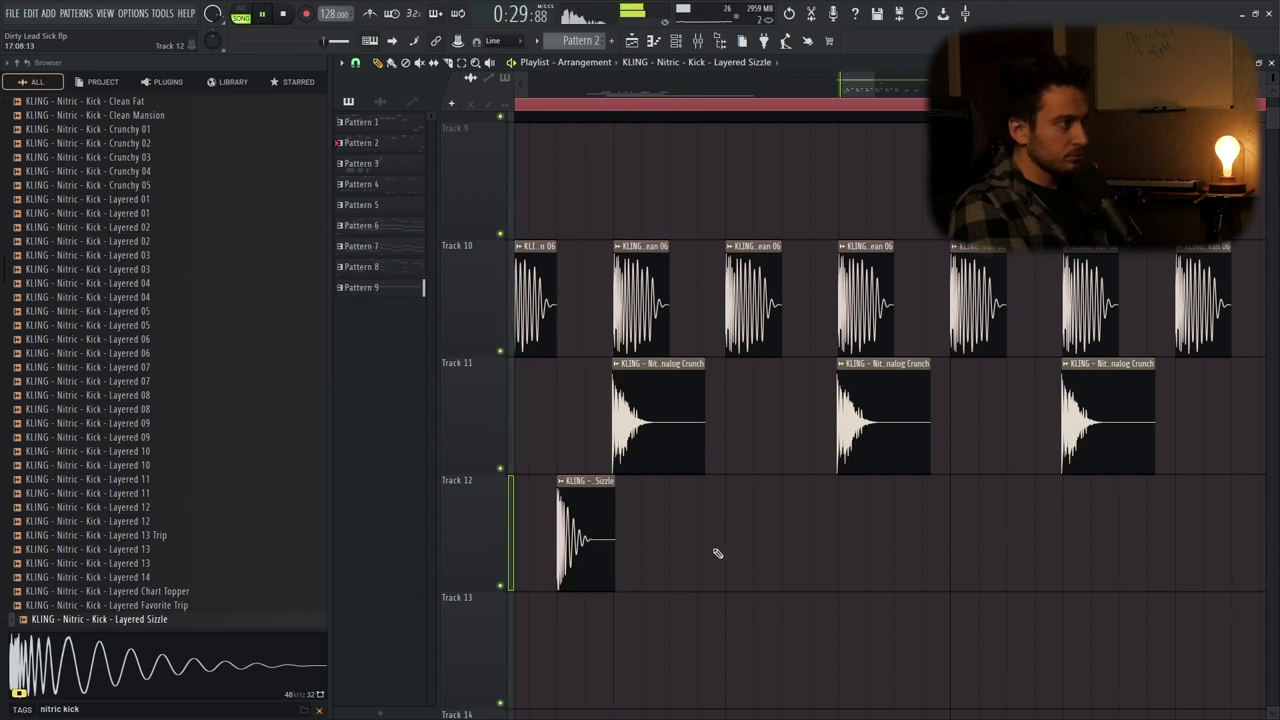
left_click_drag(717, 553, 704, 545)
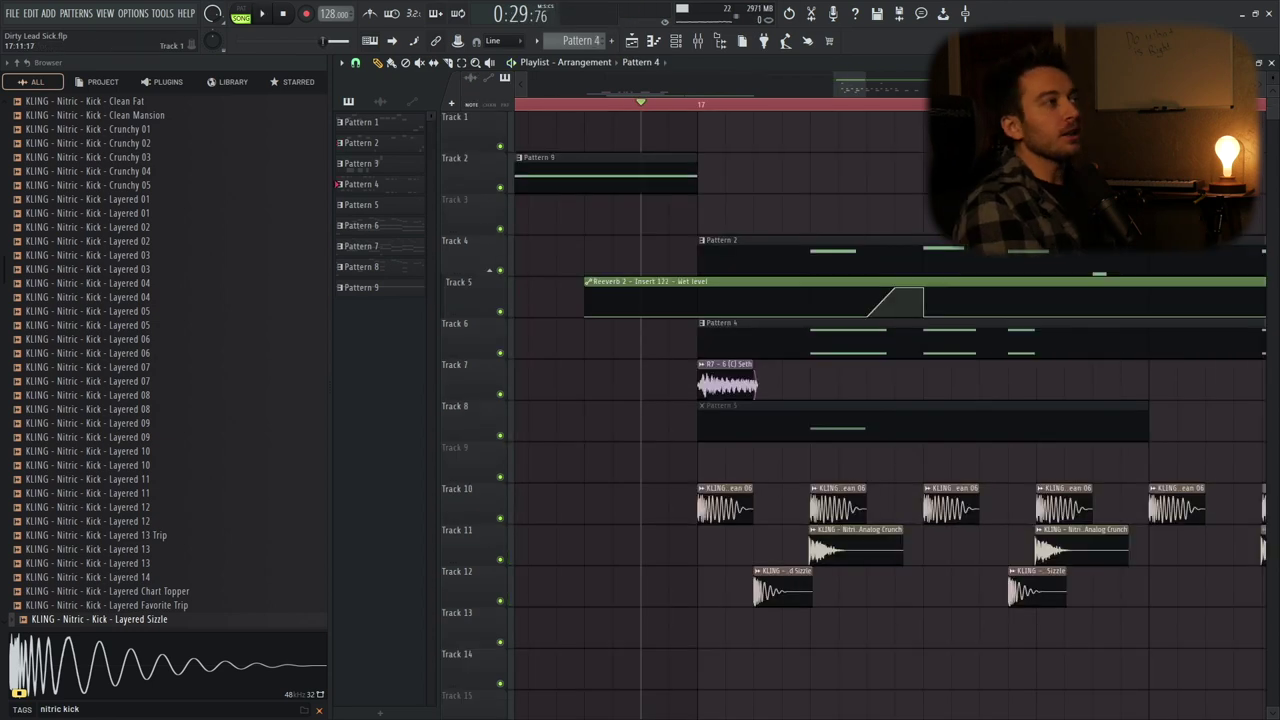
Step: Loop bar 17 and delete the short D5 note from Pattern 2's Layer piano roll
left_click_drag(699, 106, 1148, 104)
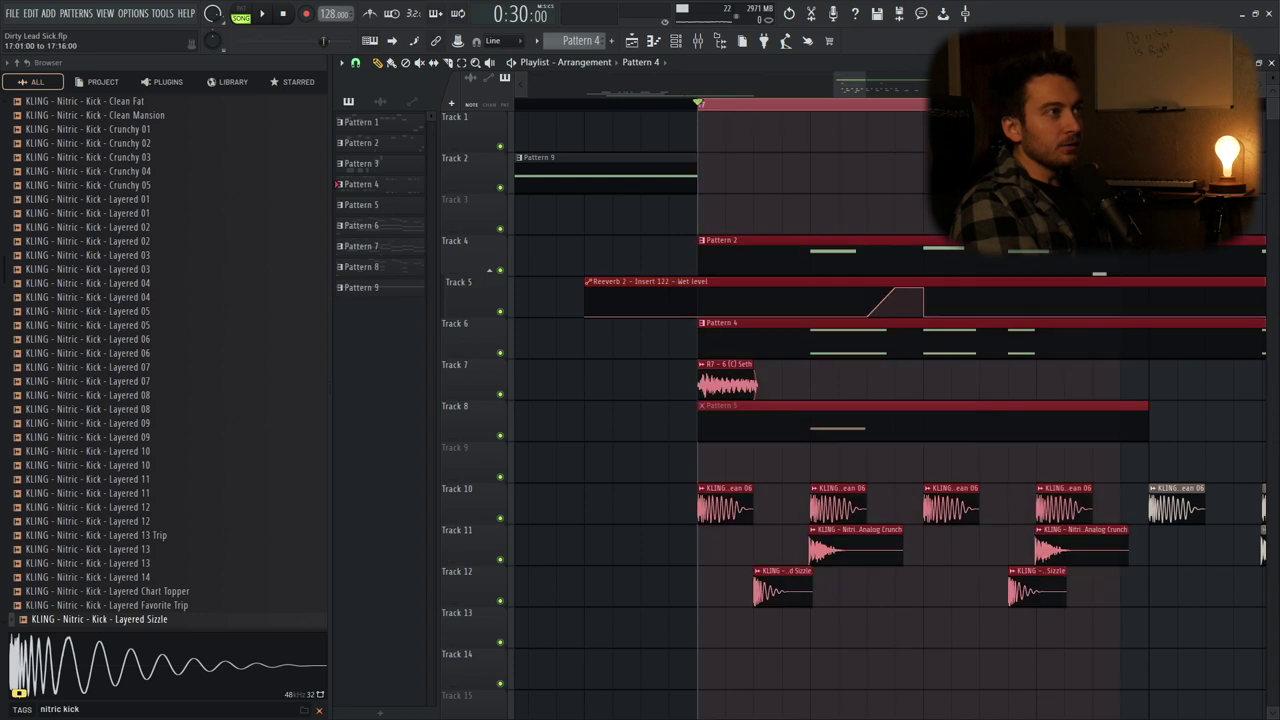
key("space")
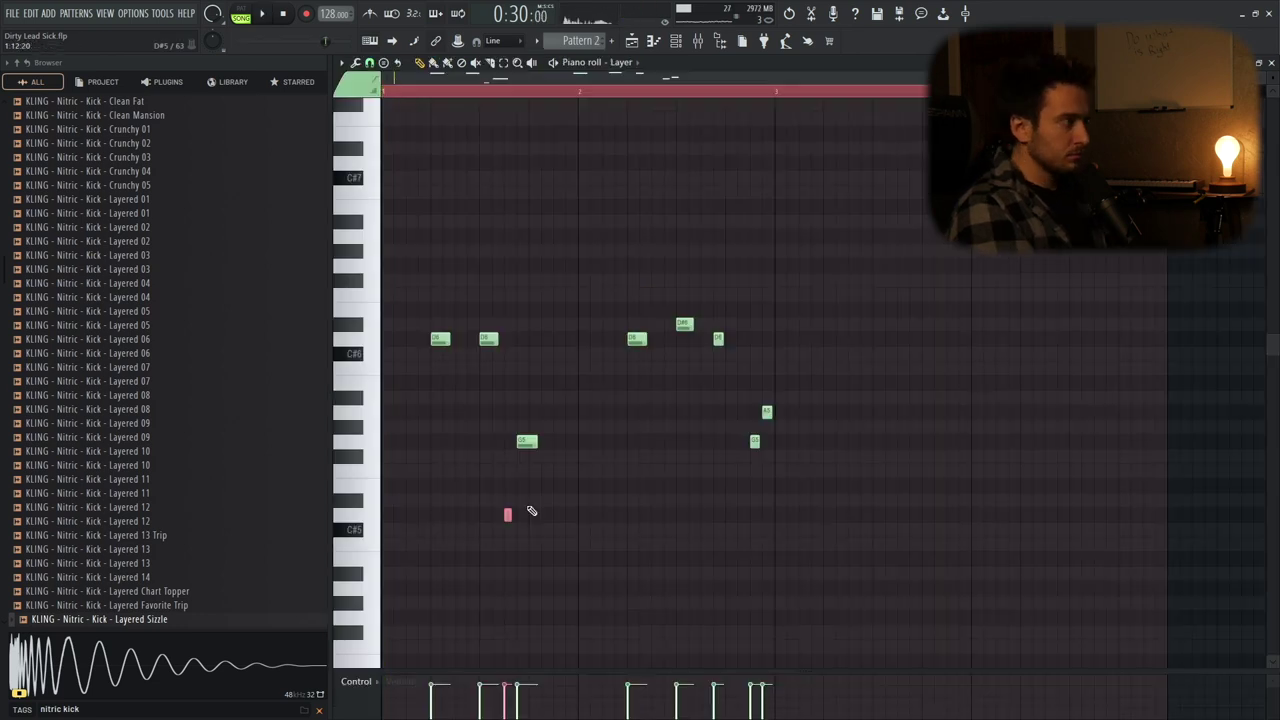
right_click(507, 515)
key("space")
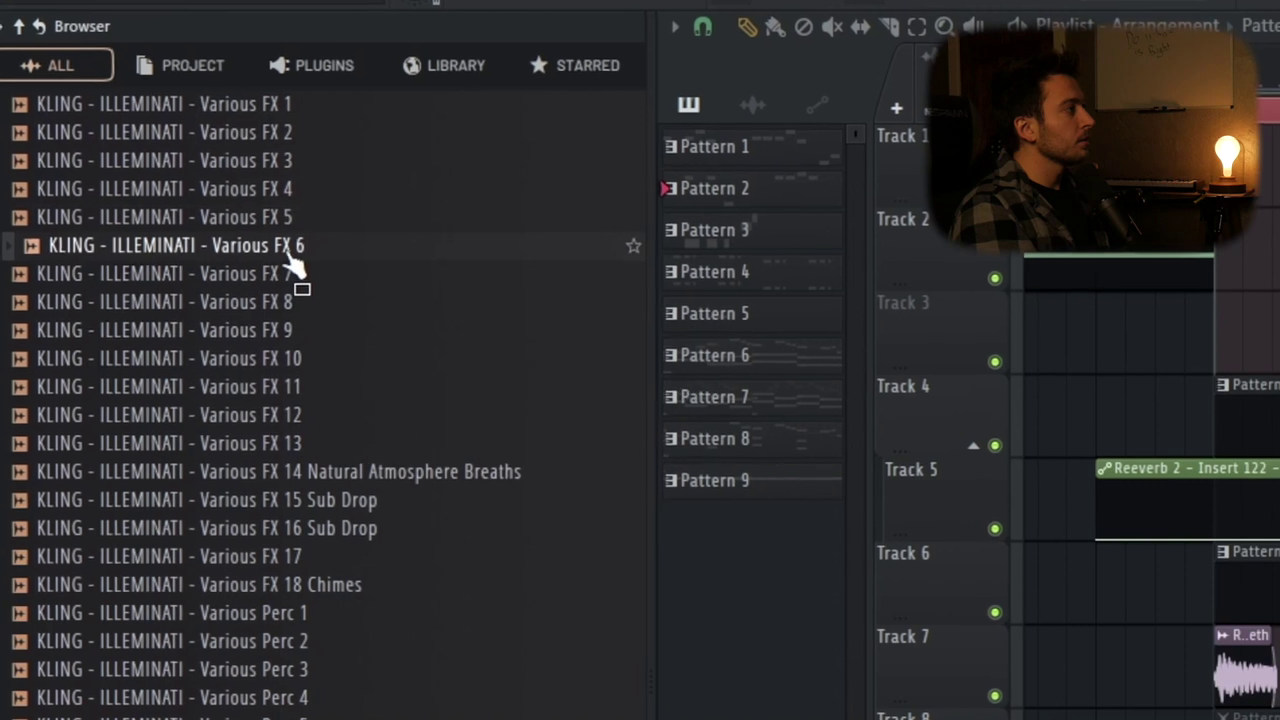
Step: Place KLING - ILLEMINATI - Various FX 8 on Track 13 late in bar 17 and insert an empty track above the reverb automation
left_click_drag(176, 177, 620, 640)
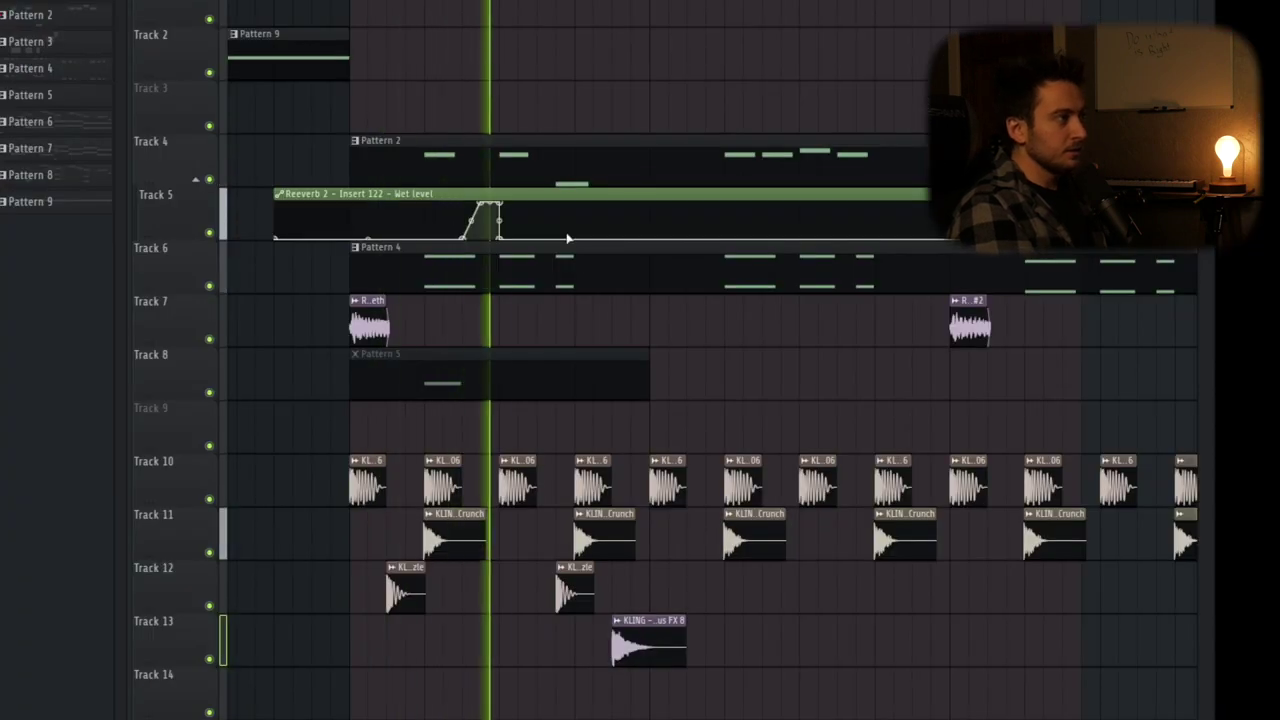
double_click(660, 648)
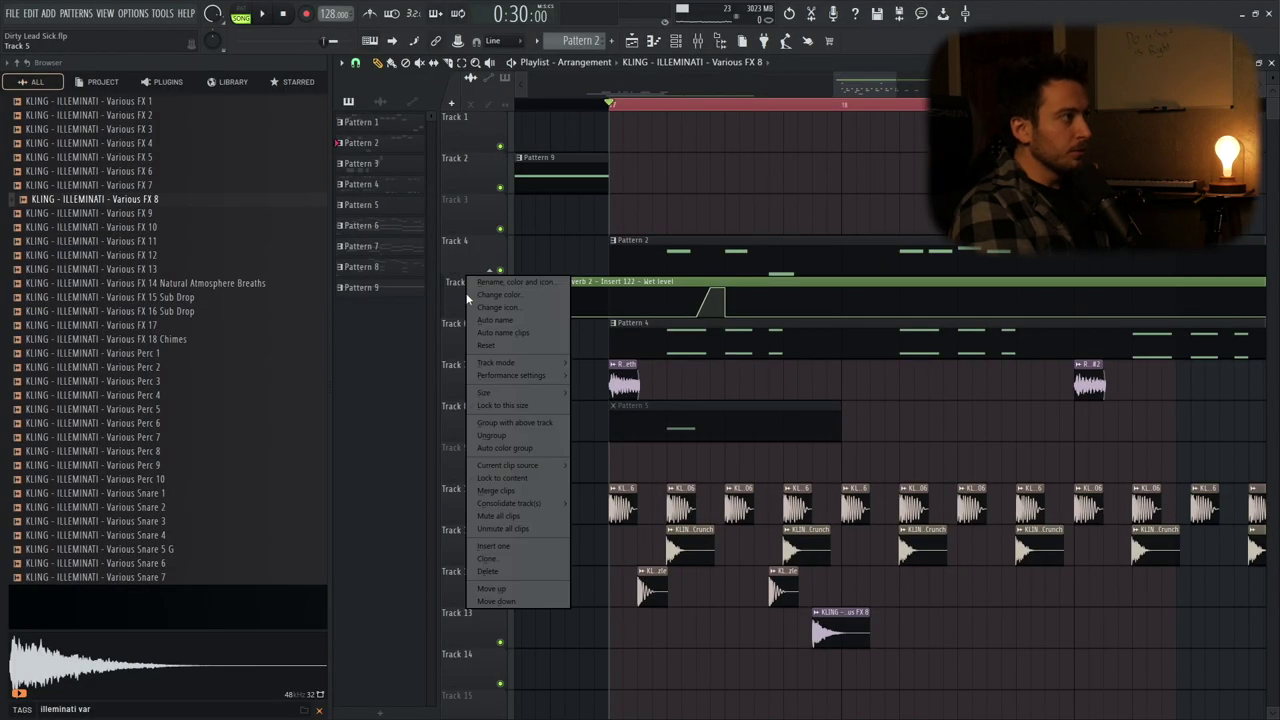
key("Escape")
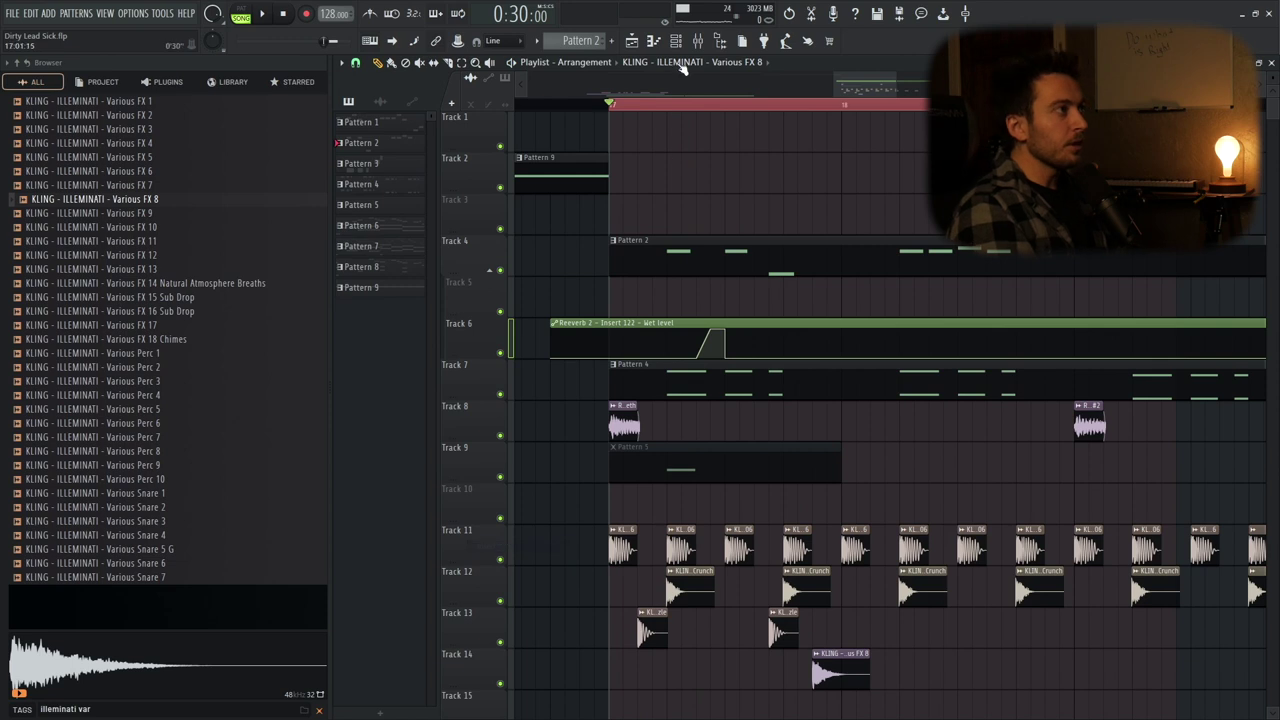
Step: Place a Vital #2 pitch wheel automation clip on Track 5 and transpose Pattern 2's Layer notes down one octave
left_click(677, 42)
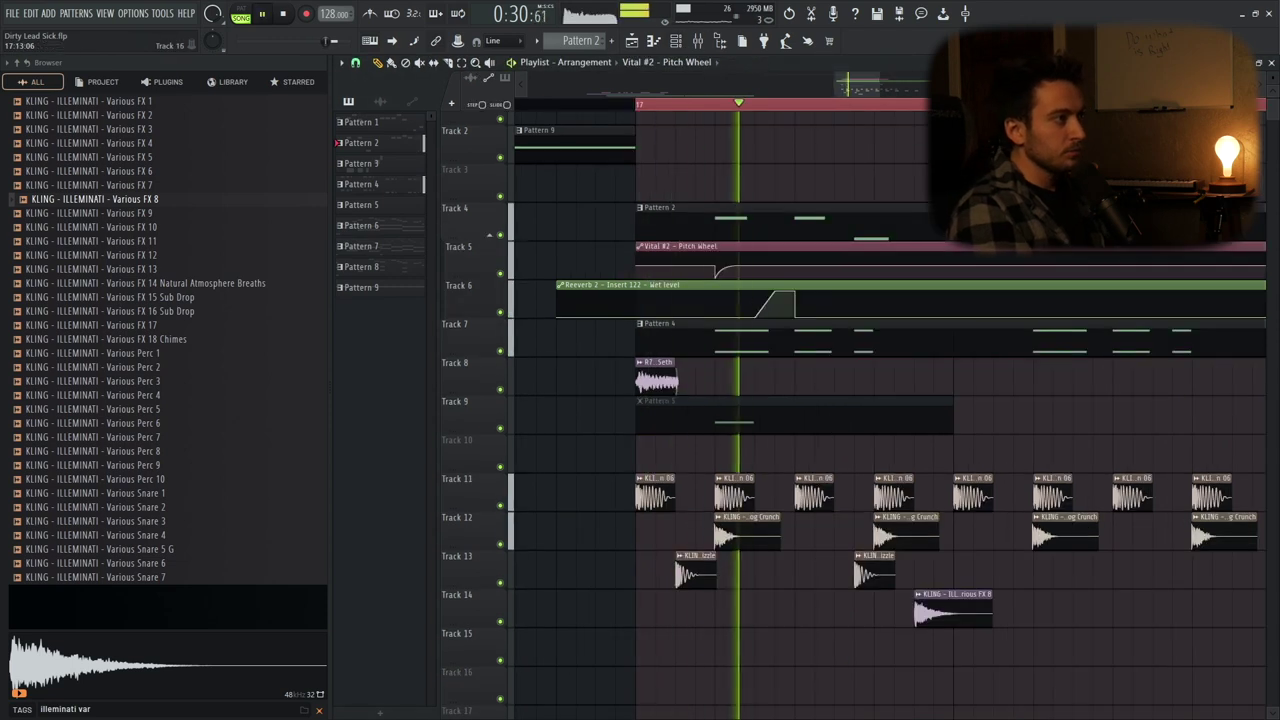
scroll(851, 600, "down", 3)
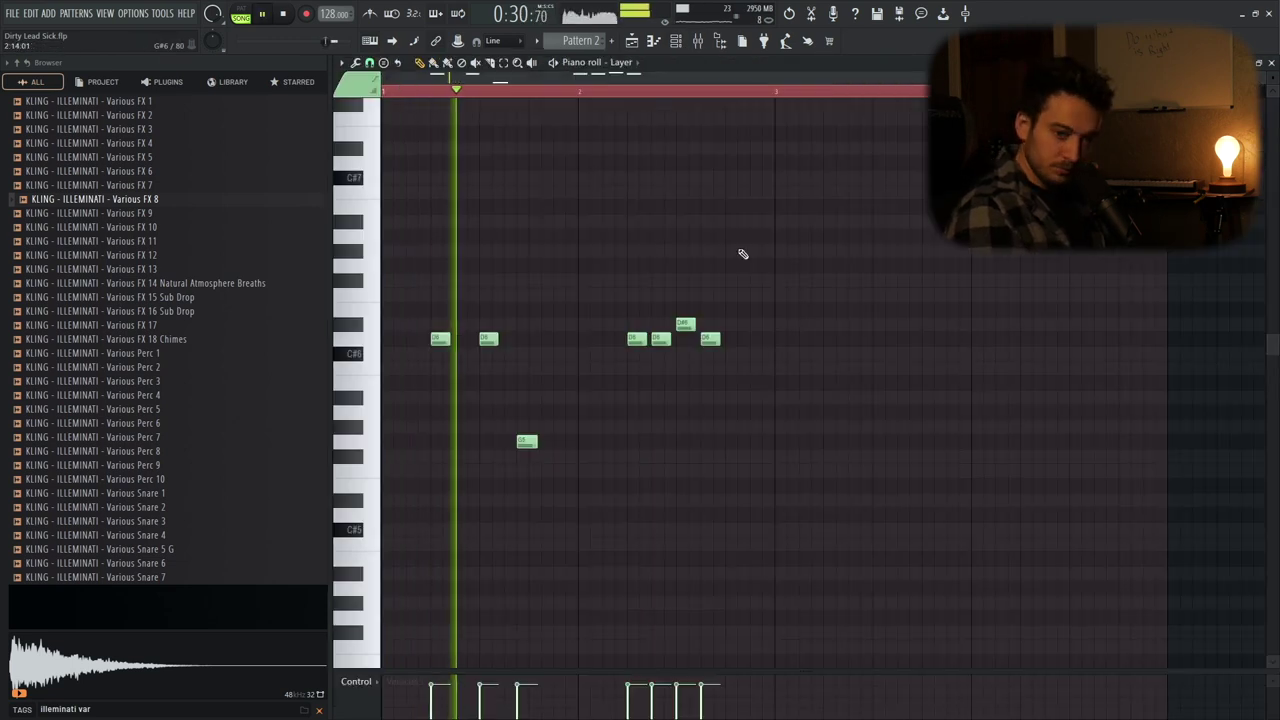
key("ctrl+Down")
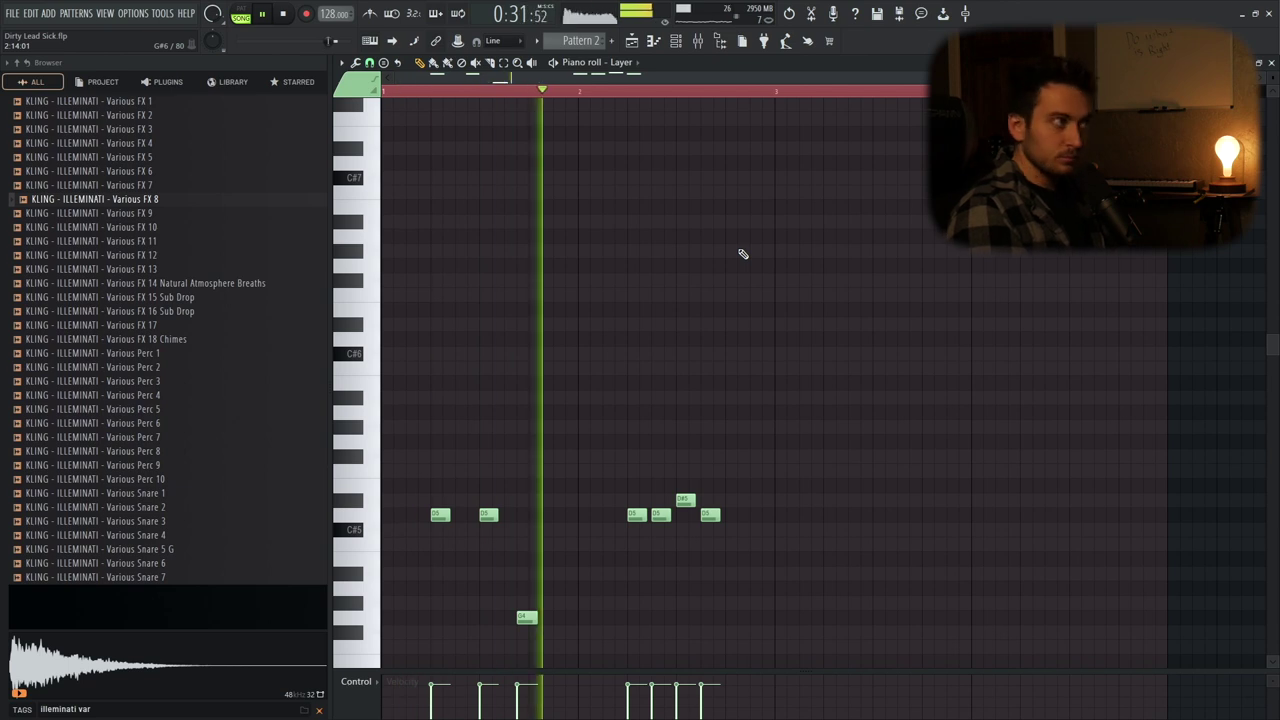
key("space")
key("Escape")
Step: Play the section from bar 17 to check the lowered lead together with its pitch wheel automation
left_click_drag(879, 86, 990, 90)
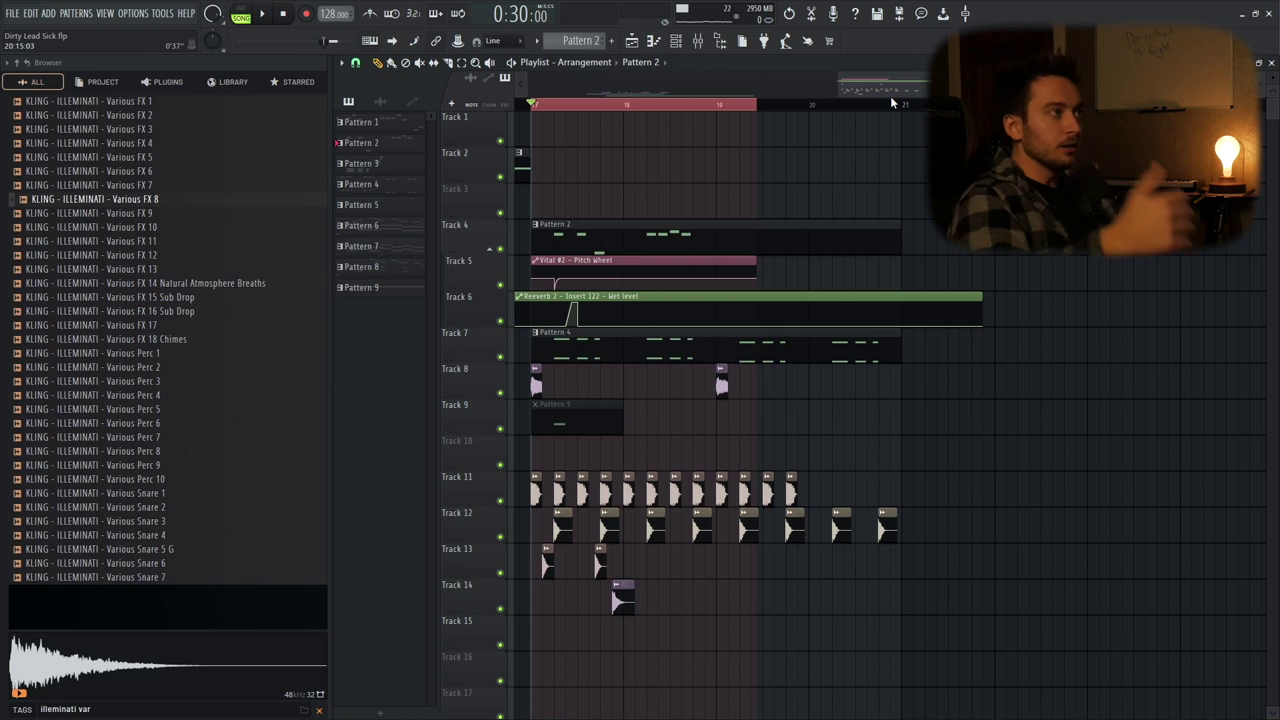
key("space")
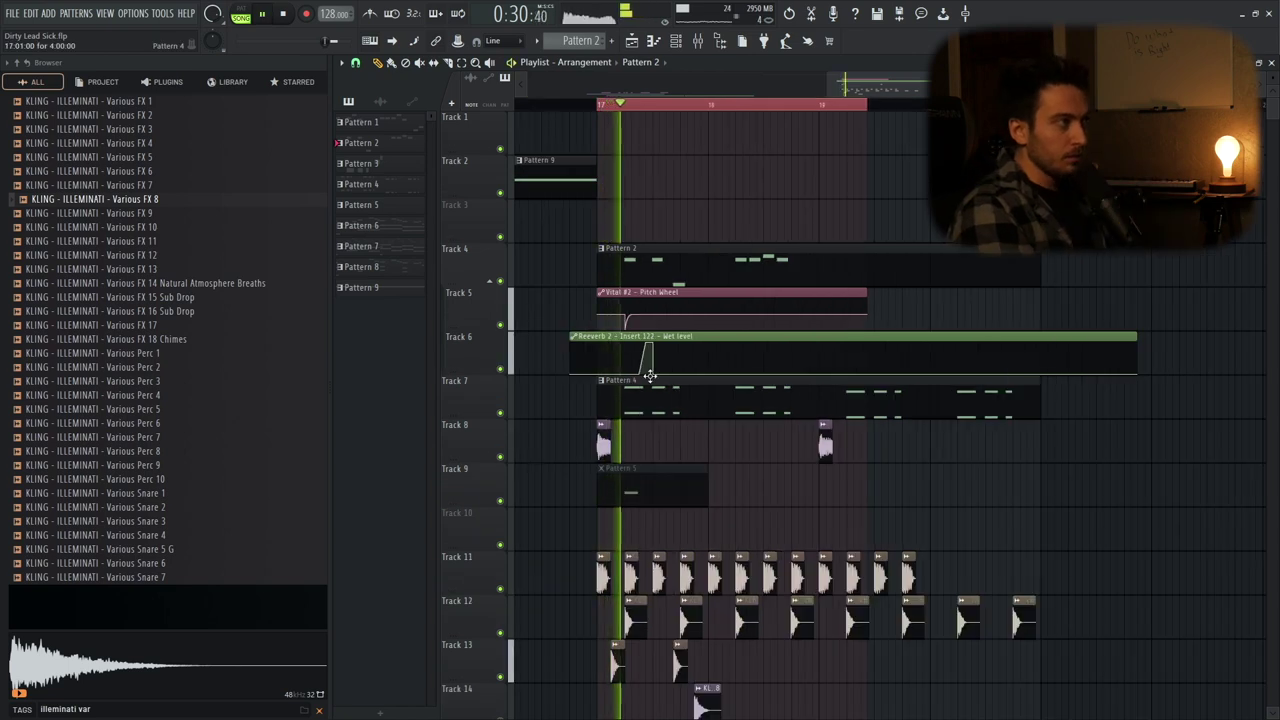
scroll(646, 371, "down", 3)
scroll(590, 528, "up", 2)
key("space")
scroll(608, 520, "up", 3)
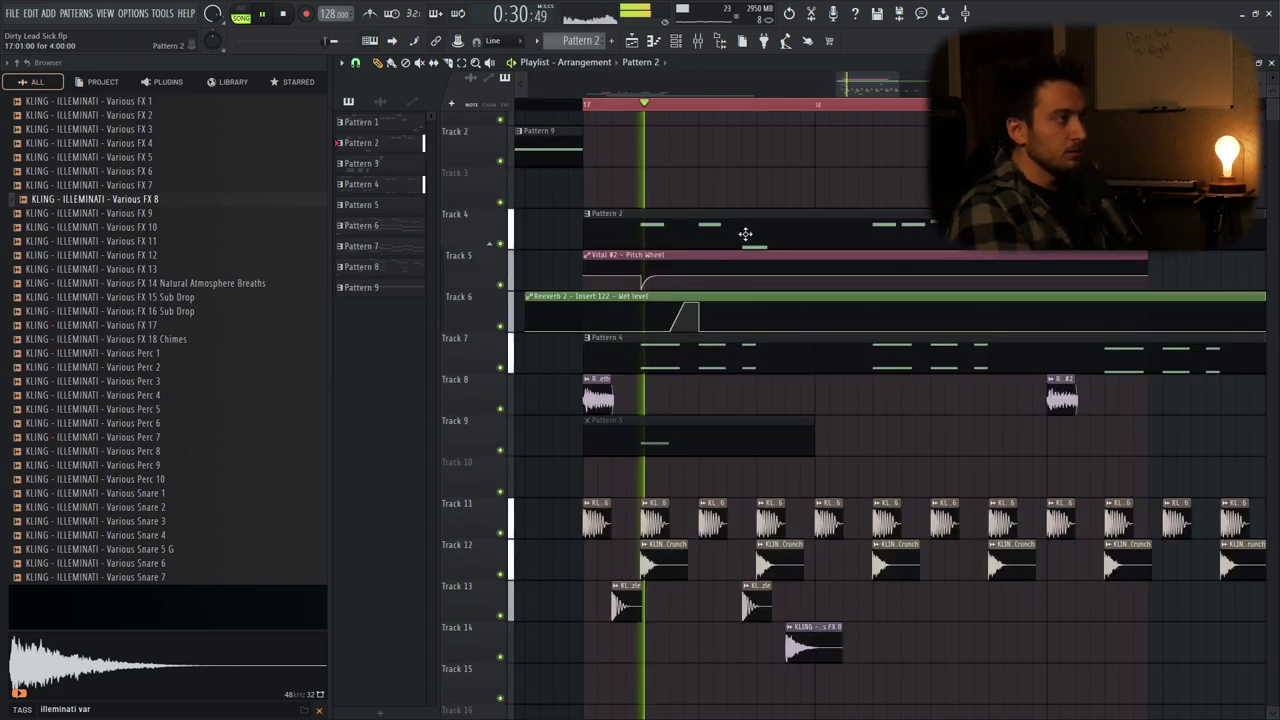
Step: Try a variation of the Layer melody in Pattern 3, adding notes around D#5 and D5 after the F5 in bar 2
key("F7")
key("space")
left_click(522, 338)
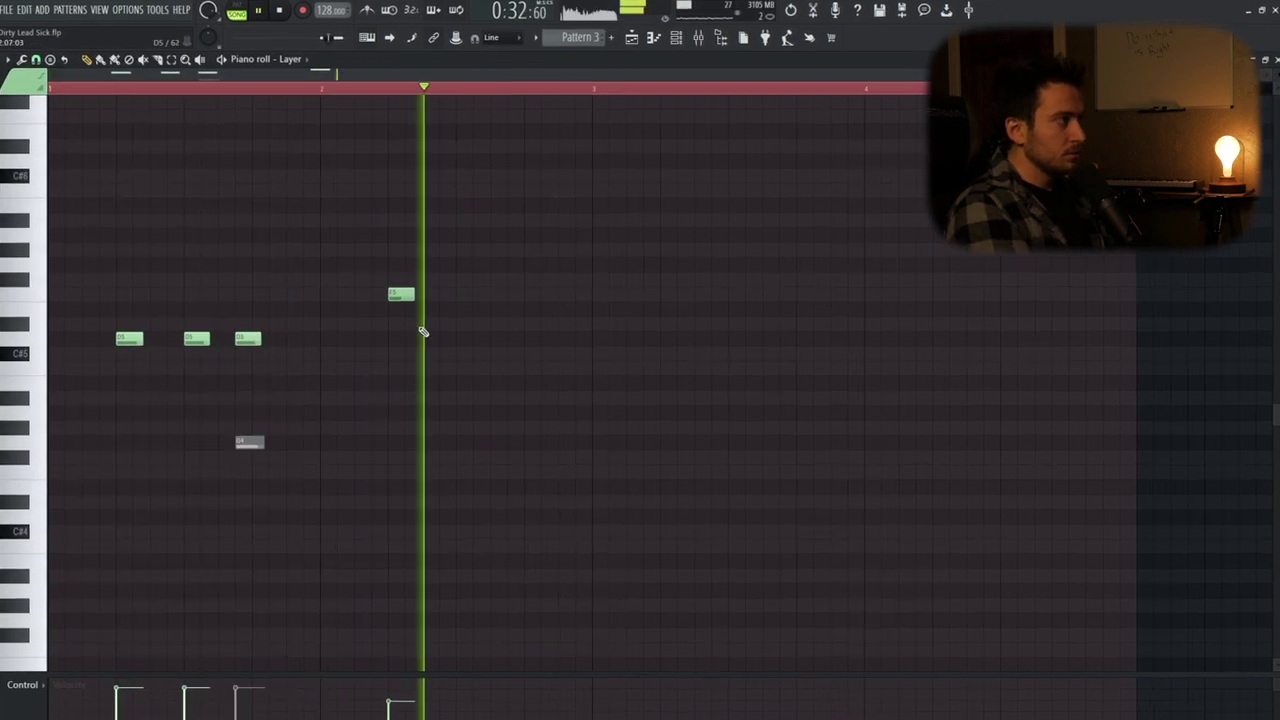
key("space")
key("space")
left_click(412, 323)
key("space")
left_click(441, 336)
left_click(492, 320)
key("space")
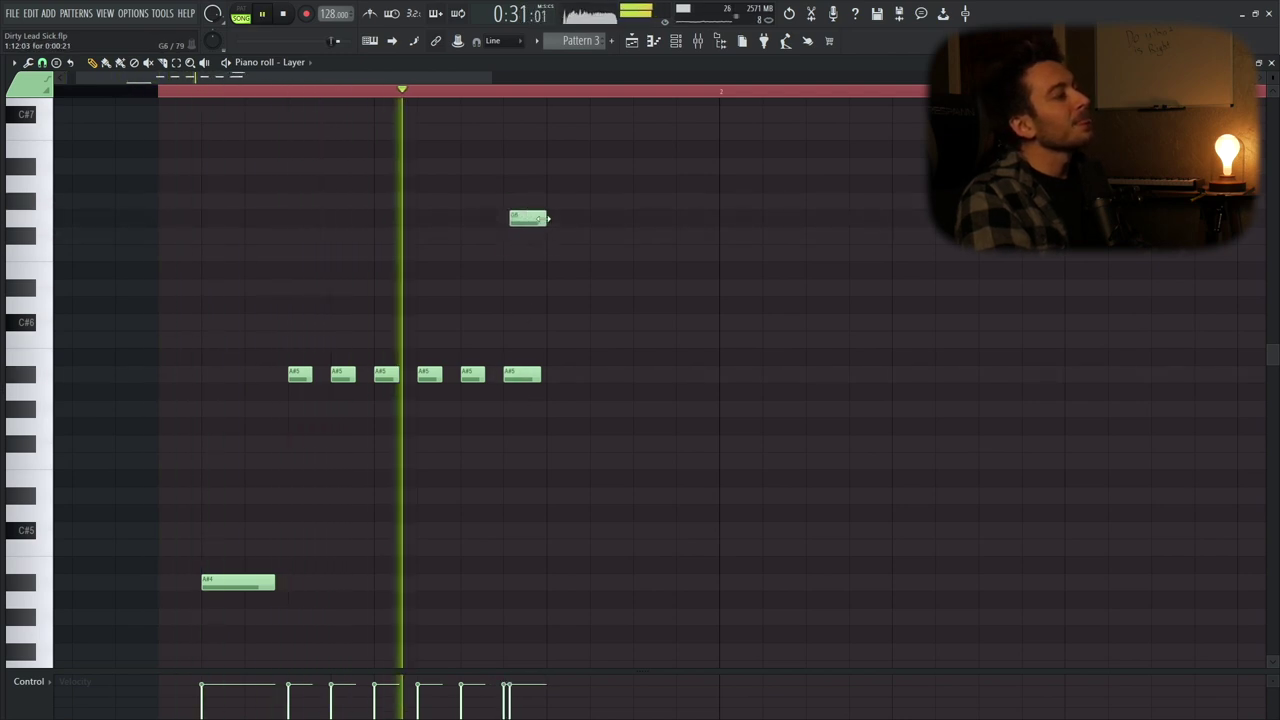
Step: Lower the G6 note in Pattern 3's Layer piano roll to D6 and load ShaperBox 3 into mixer effect slot 4
left_click_drag(527, 218, 530, 302)
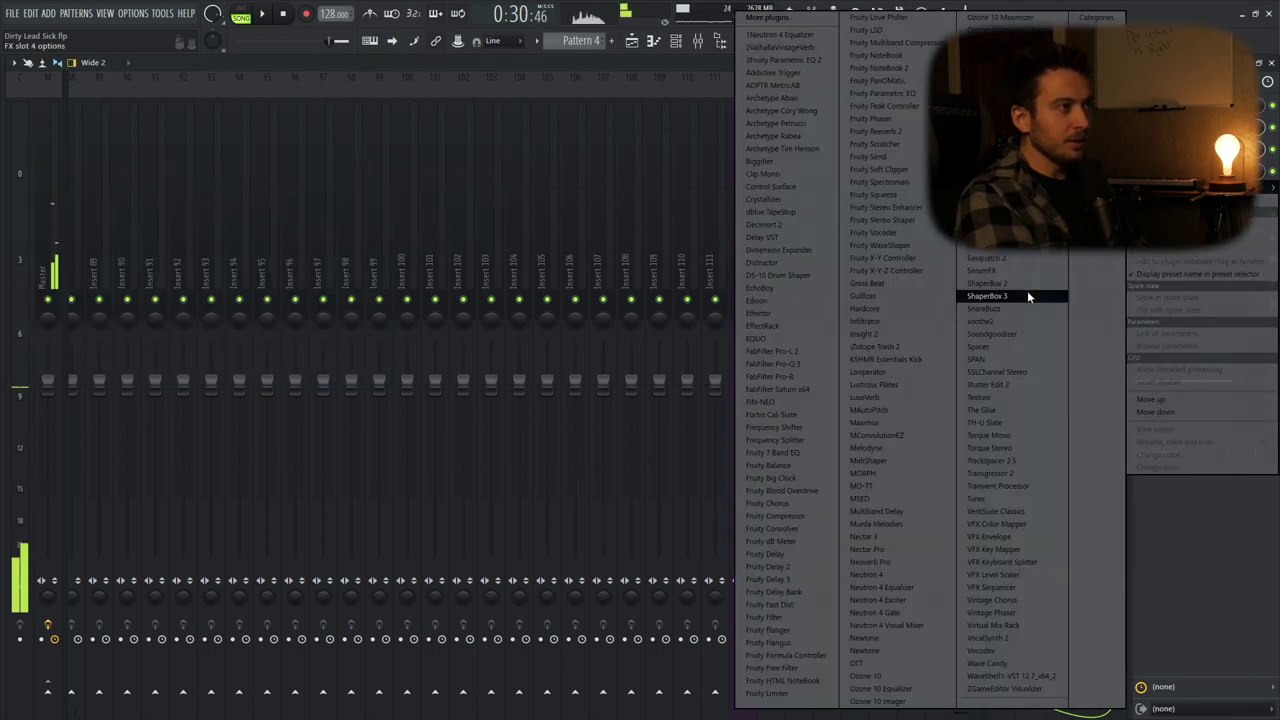
left_click(1028, 296)
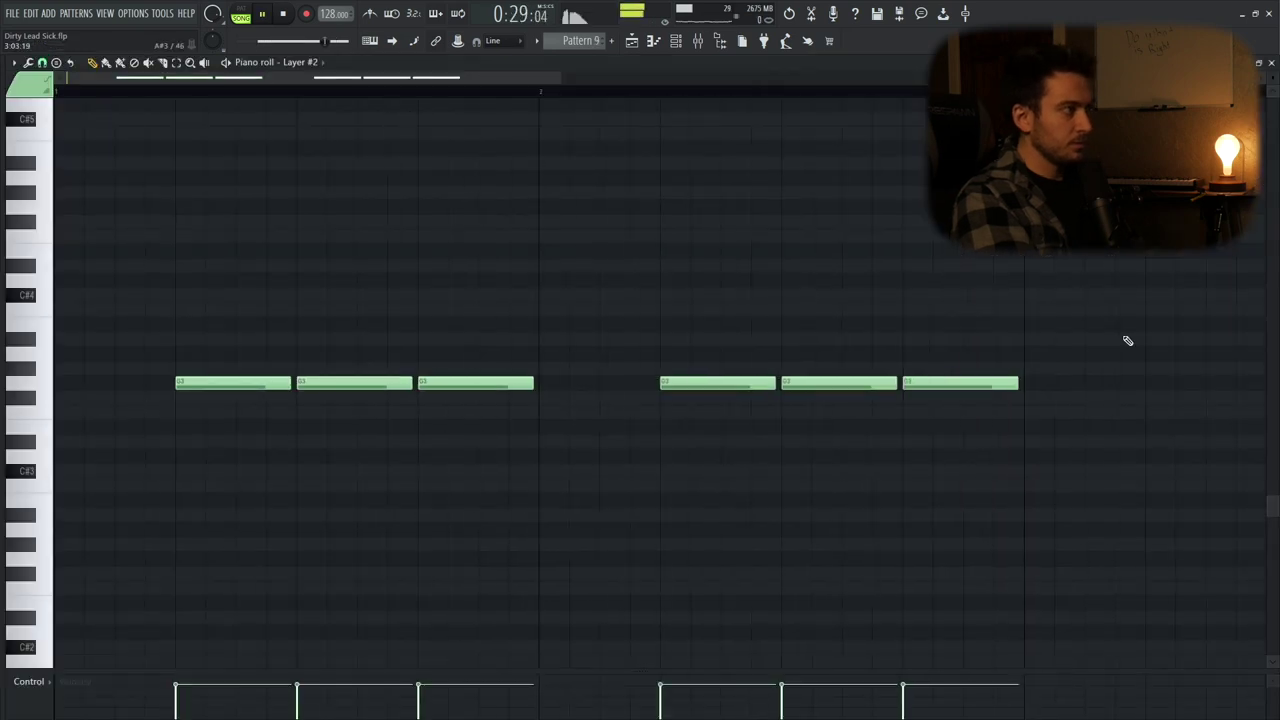
Step: Transpose the second group of three G3 notes in Pattern 9's Layer #2 piano roll down four semitones to D#3
left_click_drag(1123, 337, 695, 477)
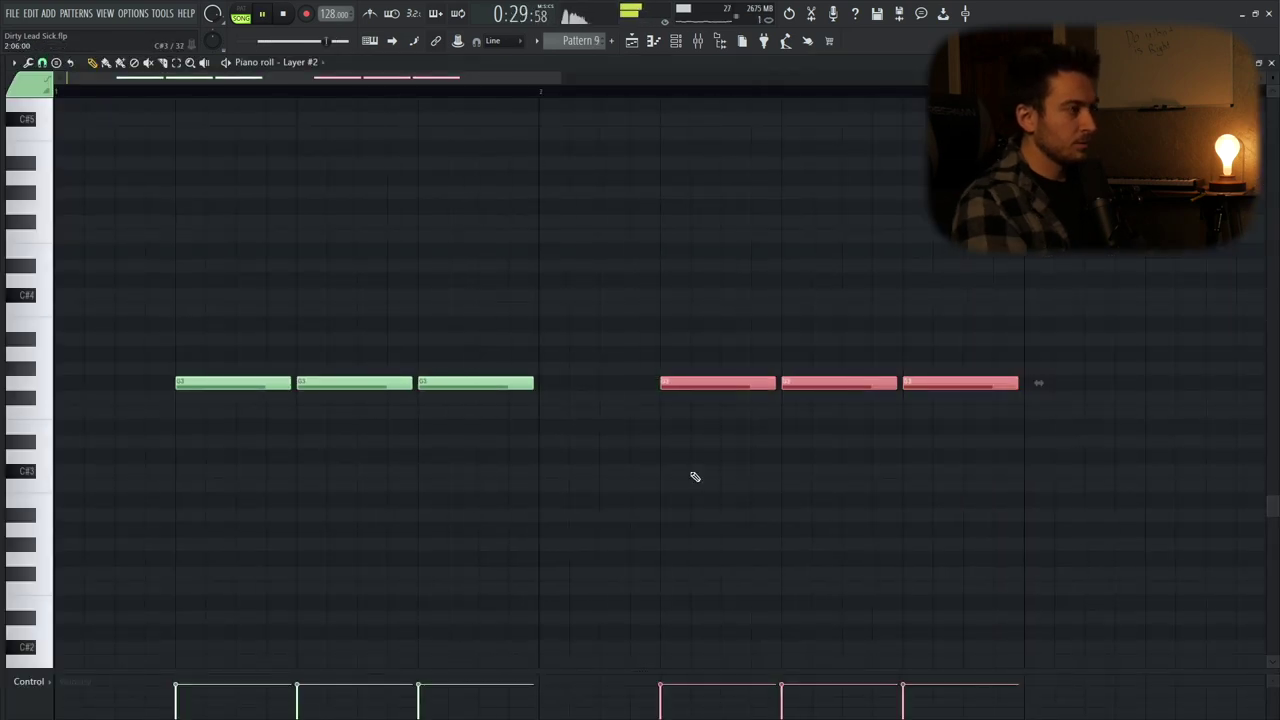
key("Down")
key("Down")
key("Down")
key("Down")
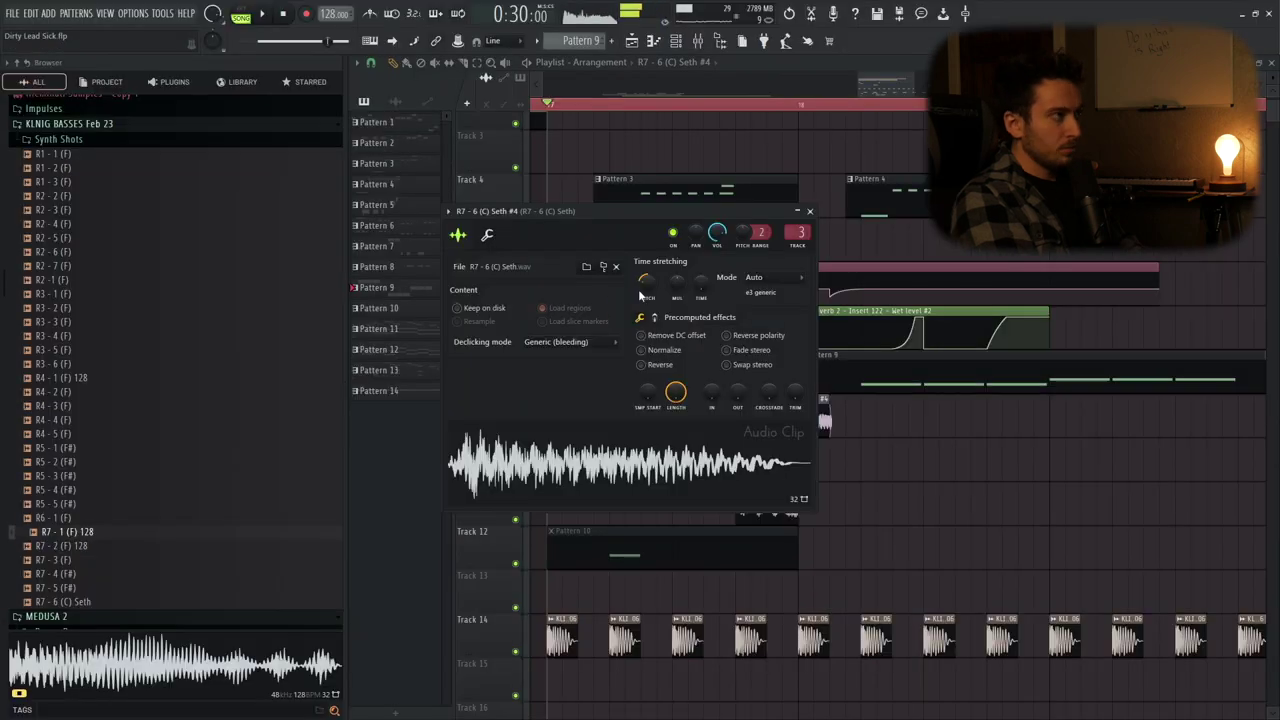
Step: Set the pitch shift of the R7 - 6 (C) Seth #4 audio clip to -900 cents
left_click_drag(645, 283, 650, 287)
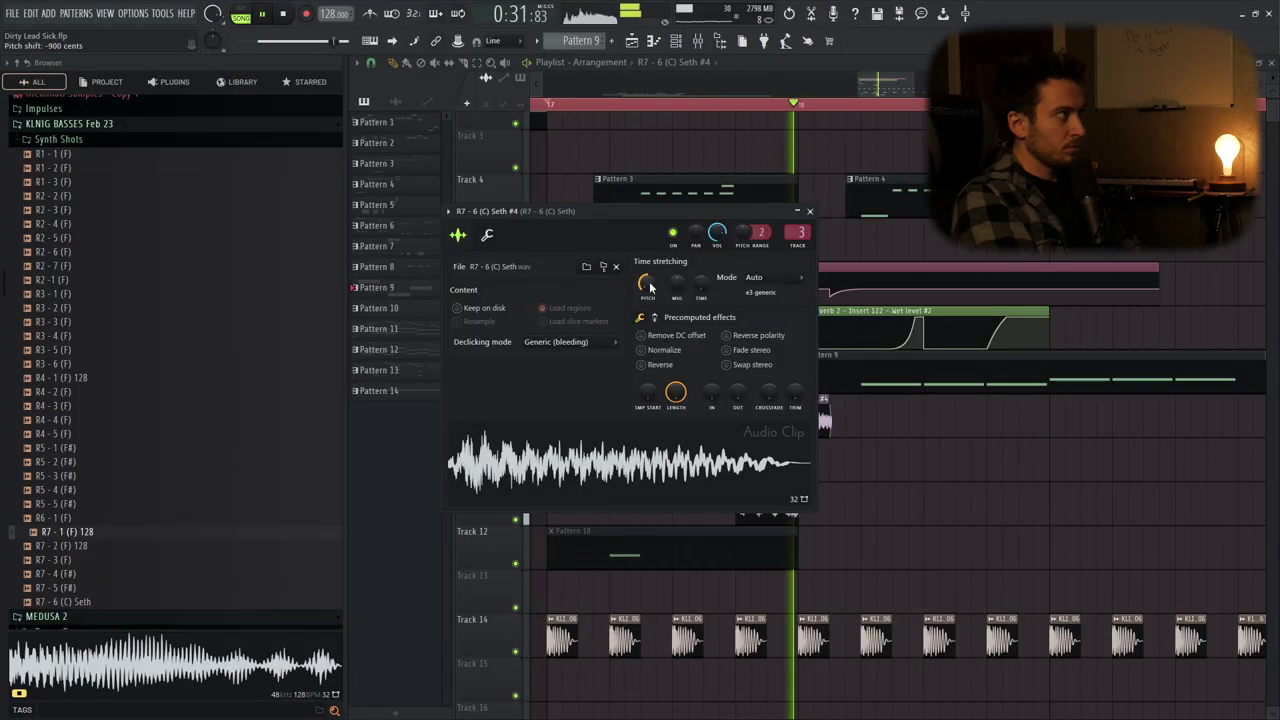
right_click(921, 528)
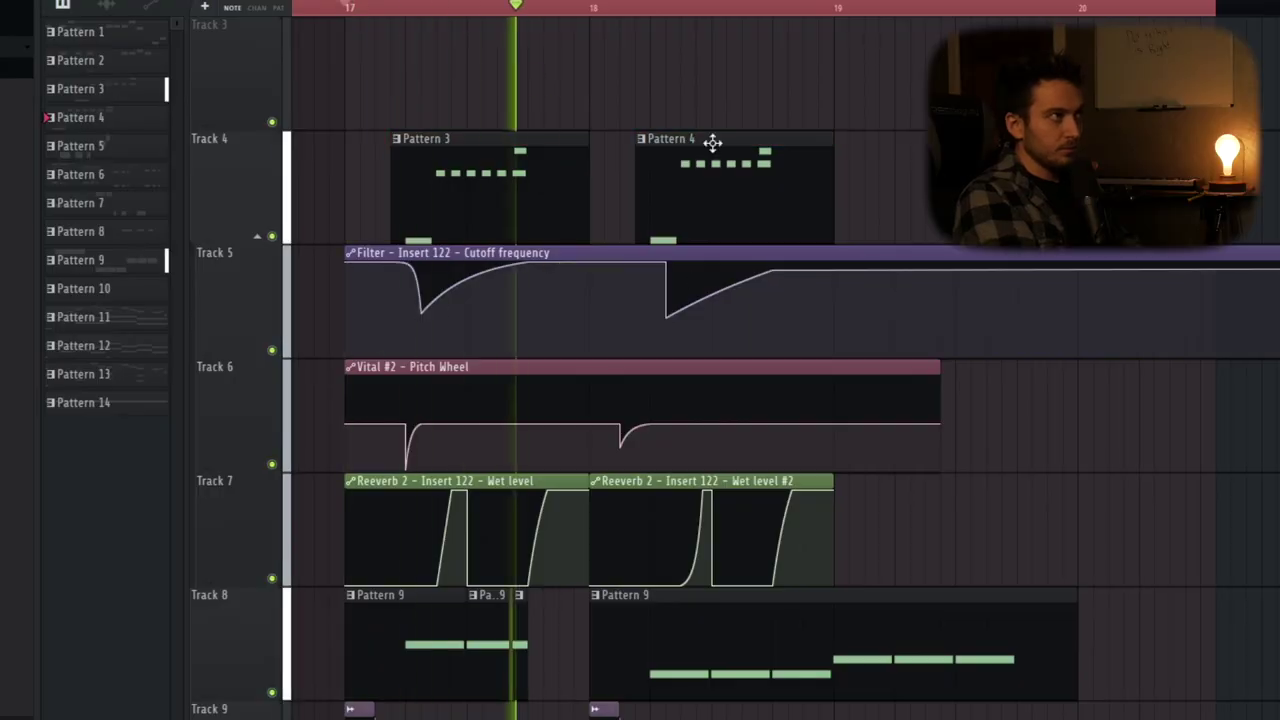
scroll(1254, 47, "down", 3)
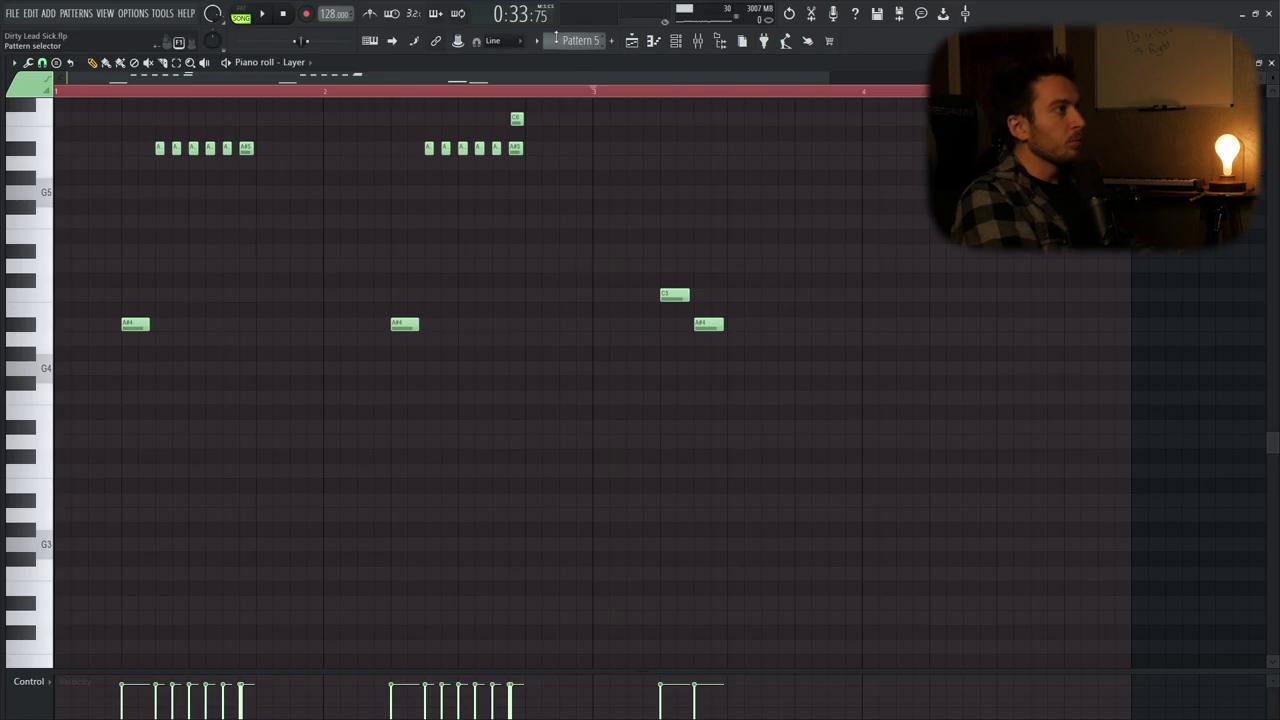
Step: Look through the notes of Patterns 1 and 2 and return to the playlist
left_click(580, 40)
left_click(641, 62)
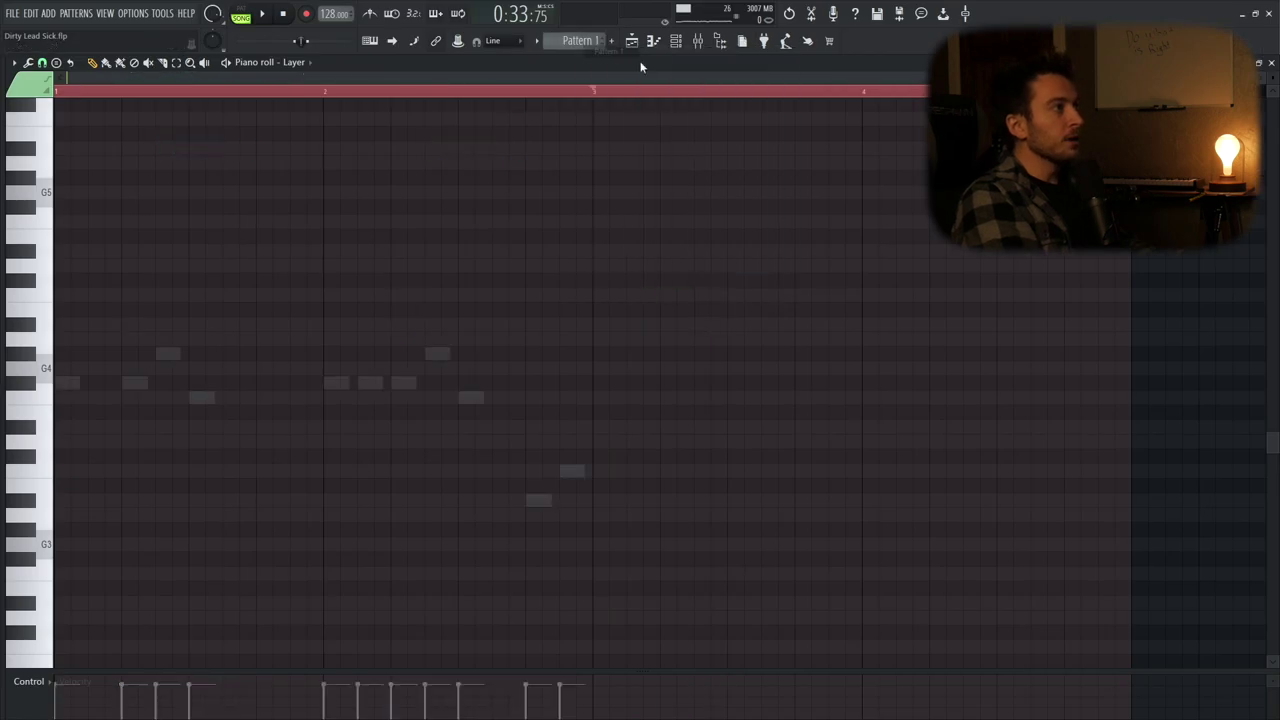
left_click(675, 42)
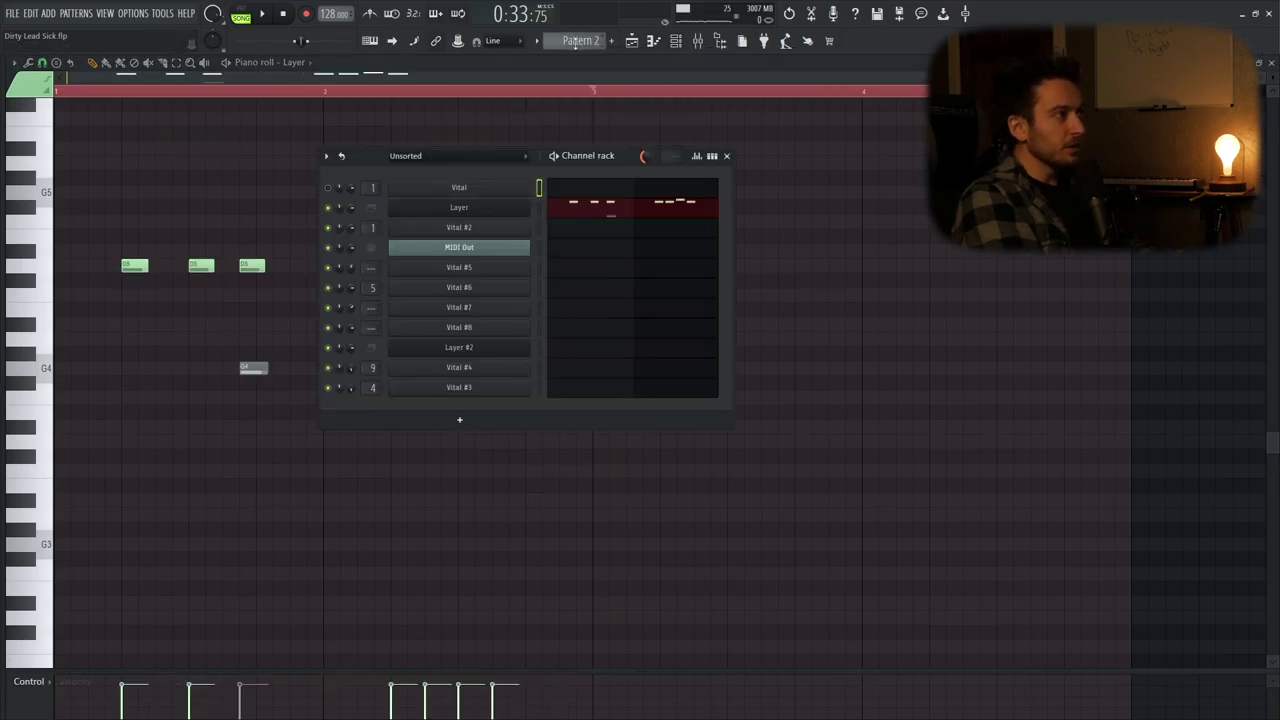
key("F5")
Step: Copy the melody phrase A4, C5, A#4, A4, G4 from Pattern 14 into Pattern 5's Layer piano roll, starting at bar 3
left_click(329, 105)
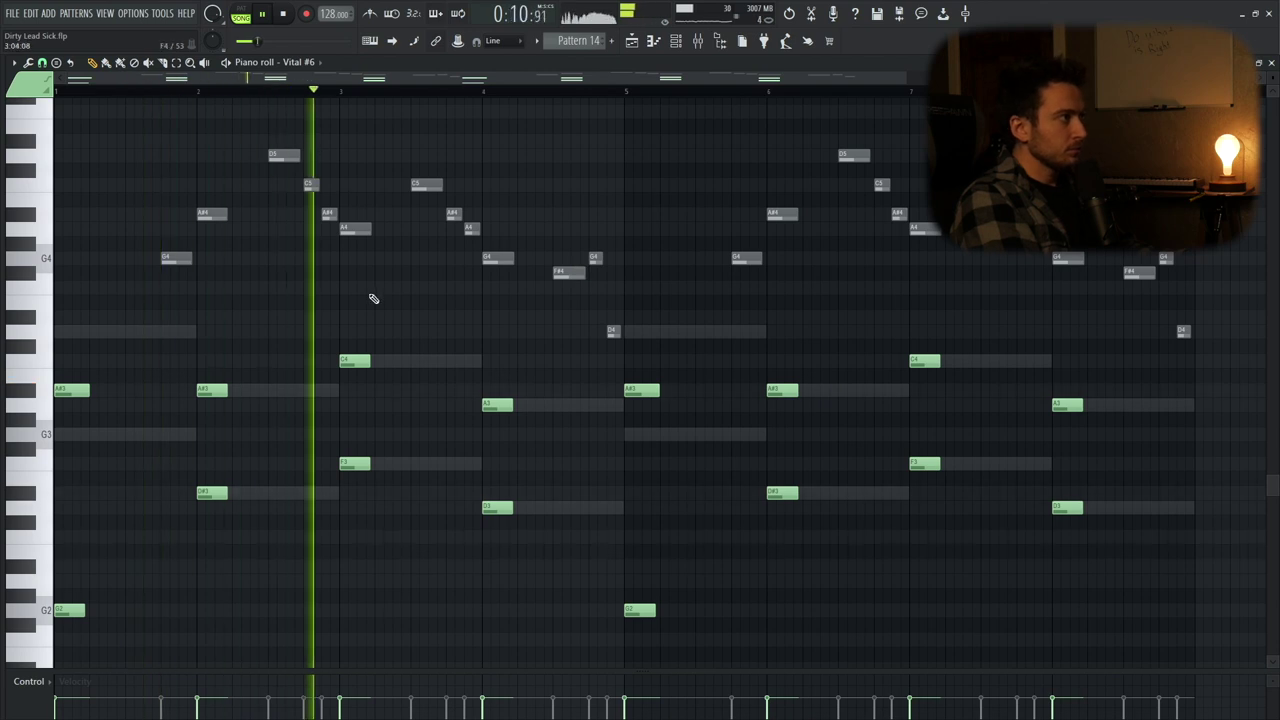
key("space")
left_click_drag(363, 151, 513, 278)
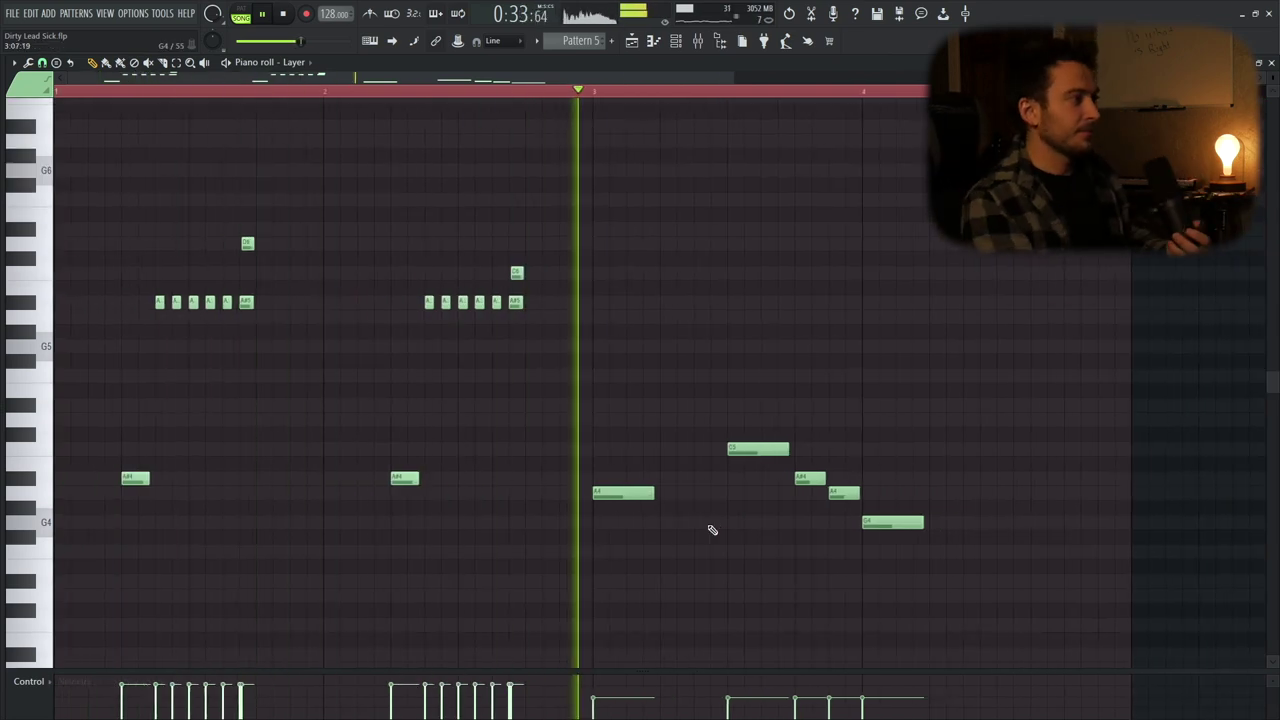
key("space")
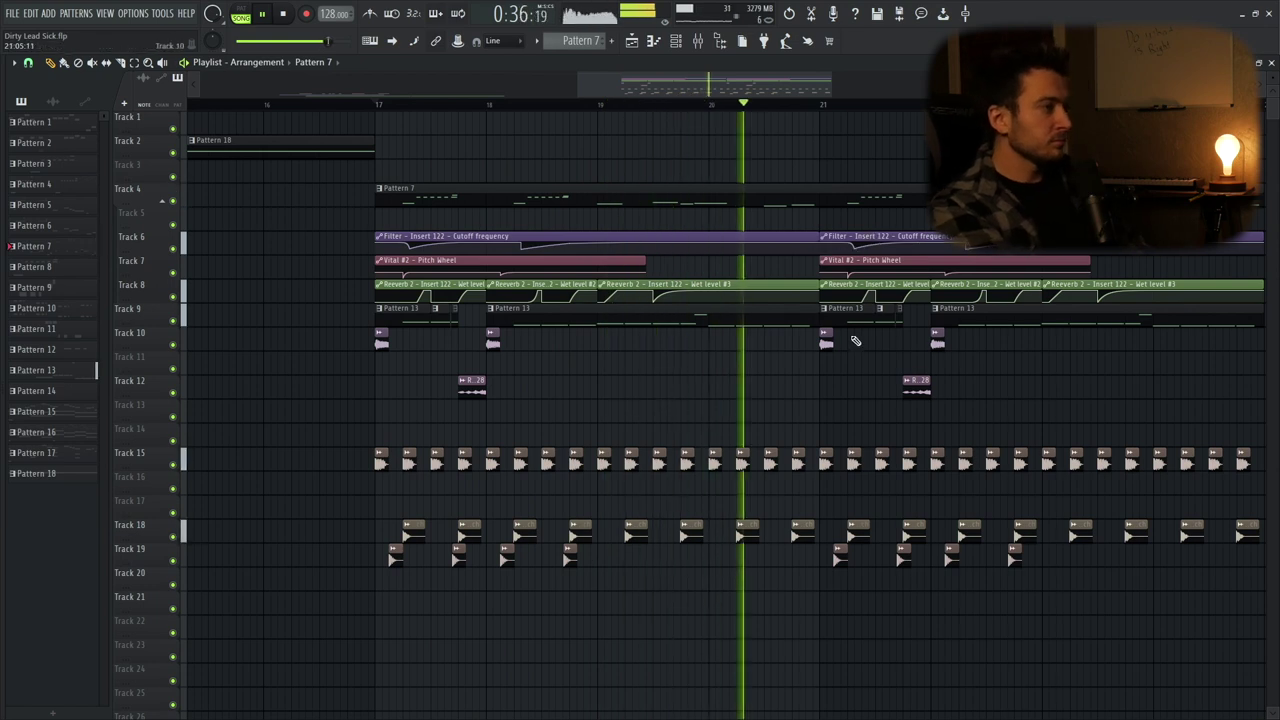
Step: Look over the automation tracks in the playlist arrangement
mouse_move(692, 89)
left_mouse_down()
mouse_move(720, 91)
mouse_move(706, 92)
left_mouse_up()
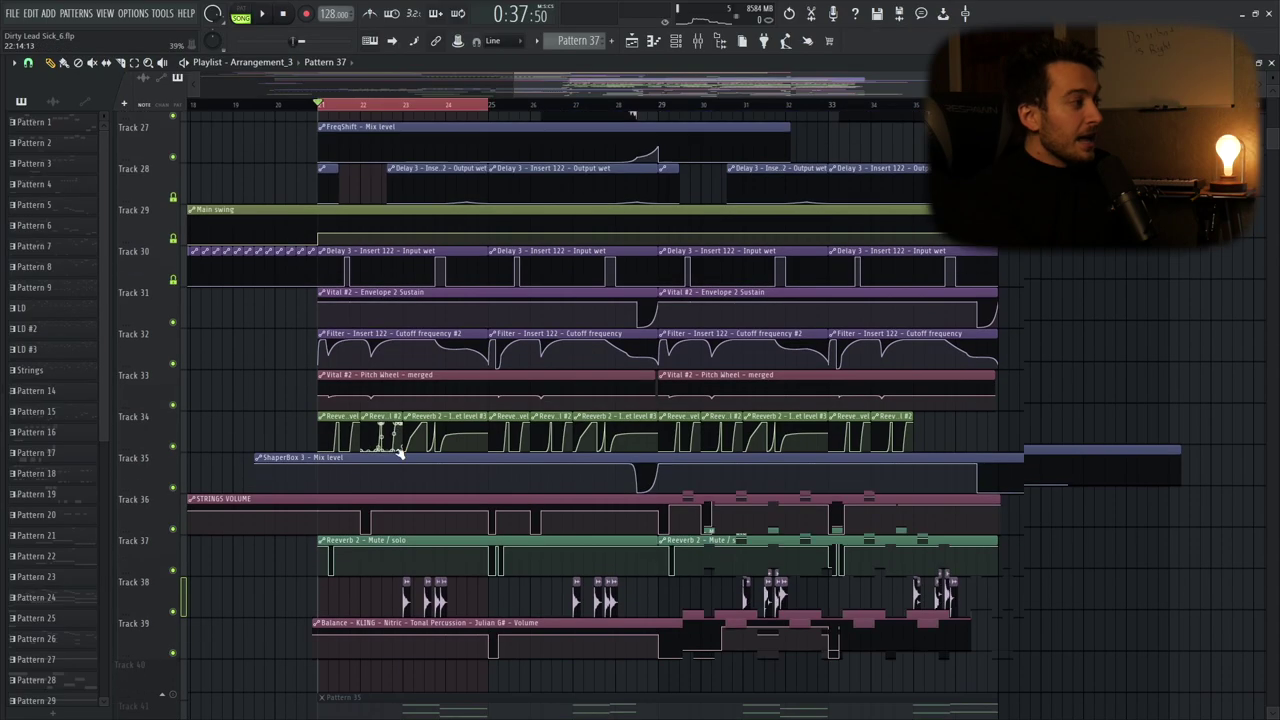
scroll(403, 461, "down", 1)
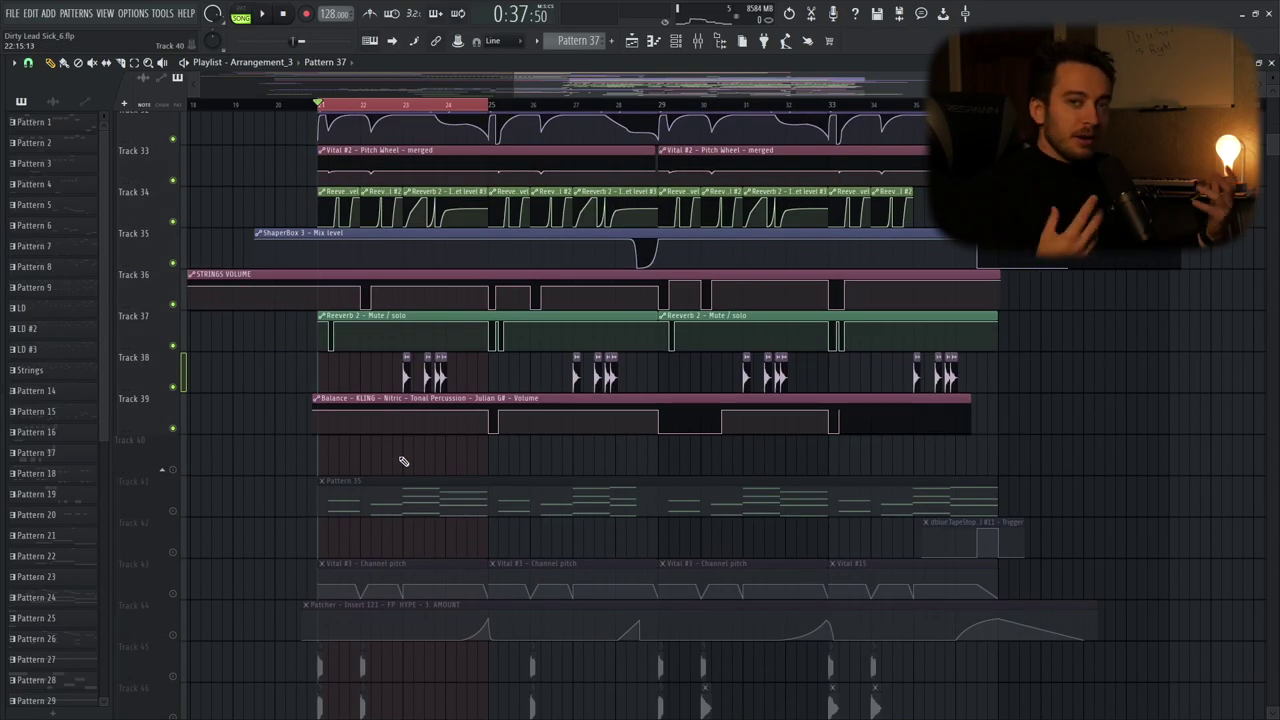
left_click_drag(4, 505, 275, 483)
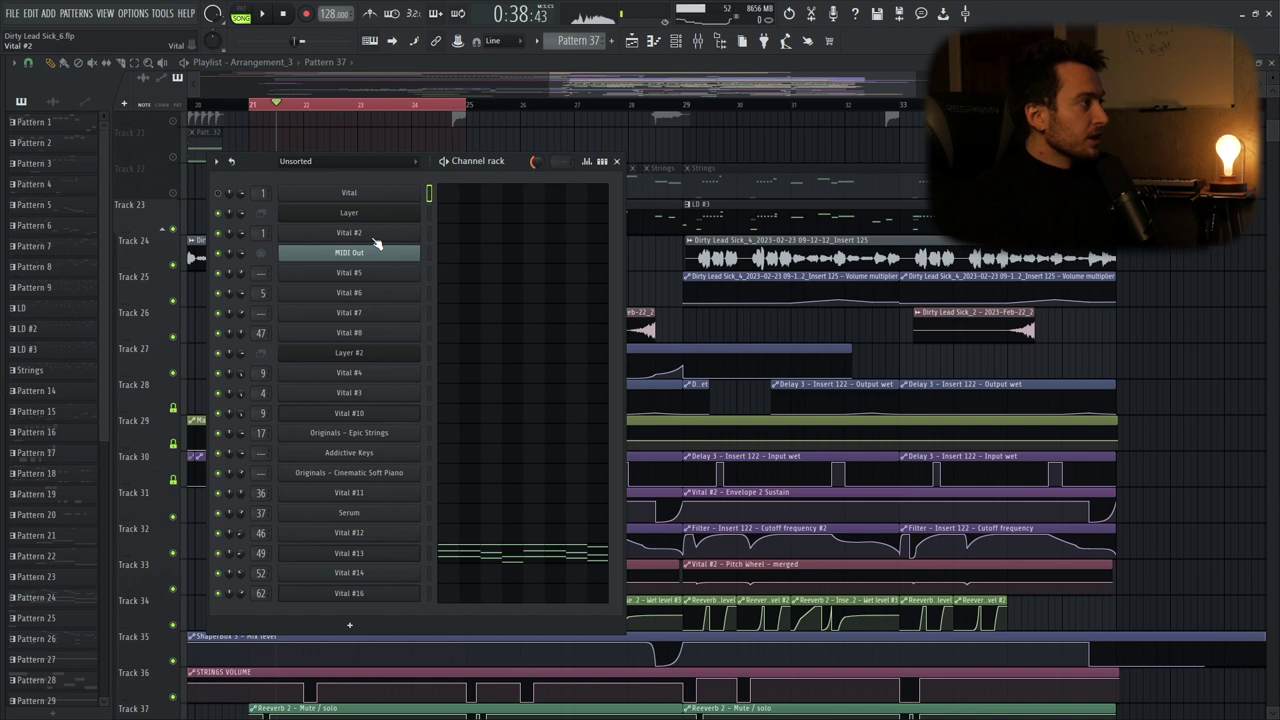
Step: Turn on the Biggifier effect on Insert 1, the mixer track of Vital #2
left_click(349, 232)
key("F9")
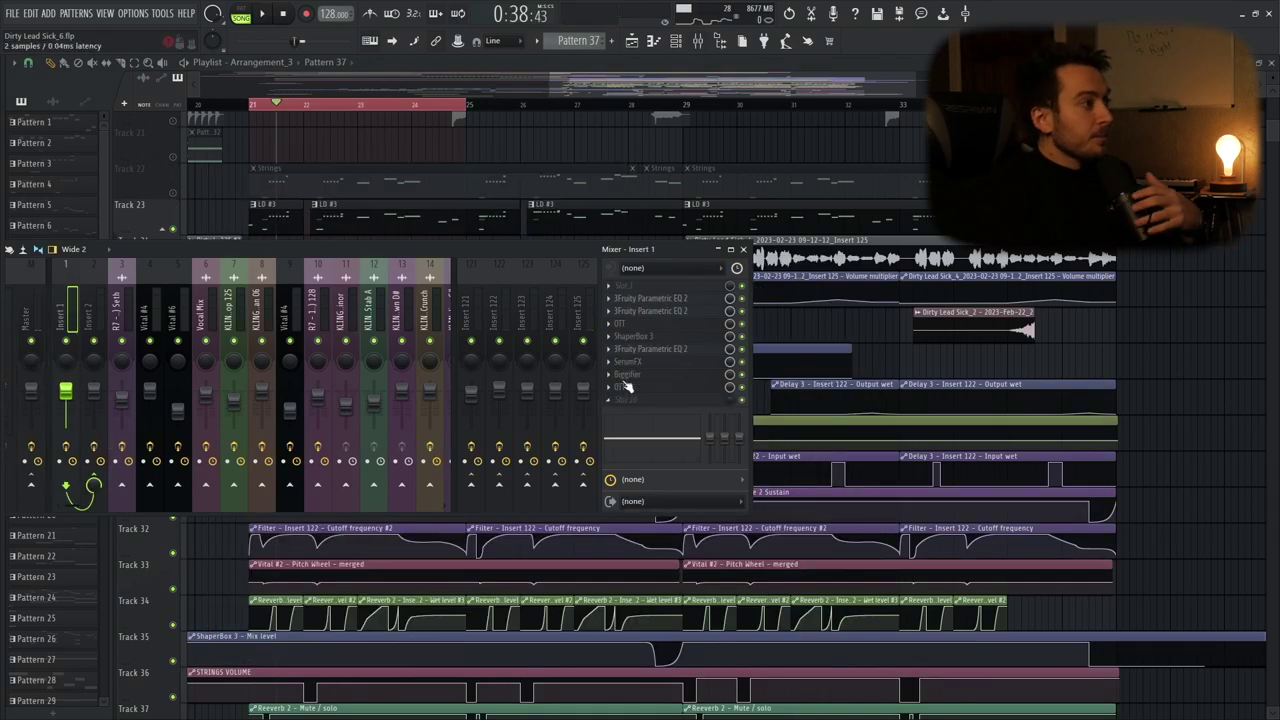
left_click(628, 378)
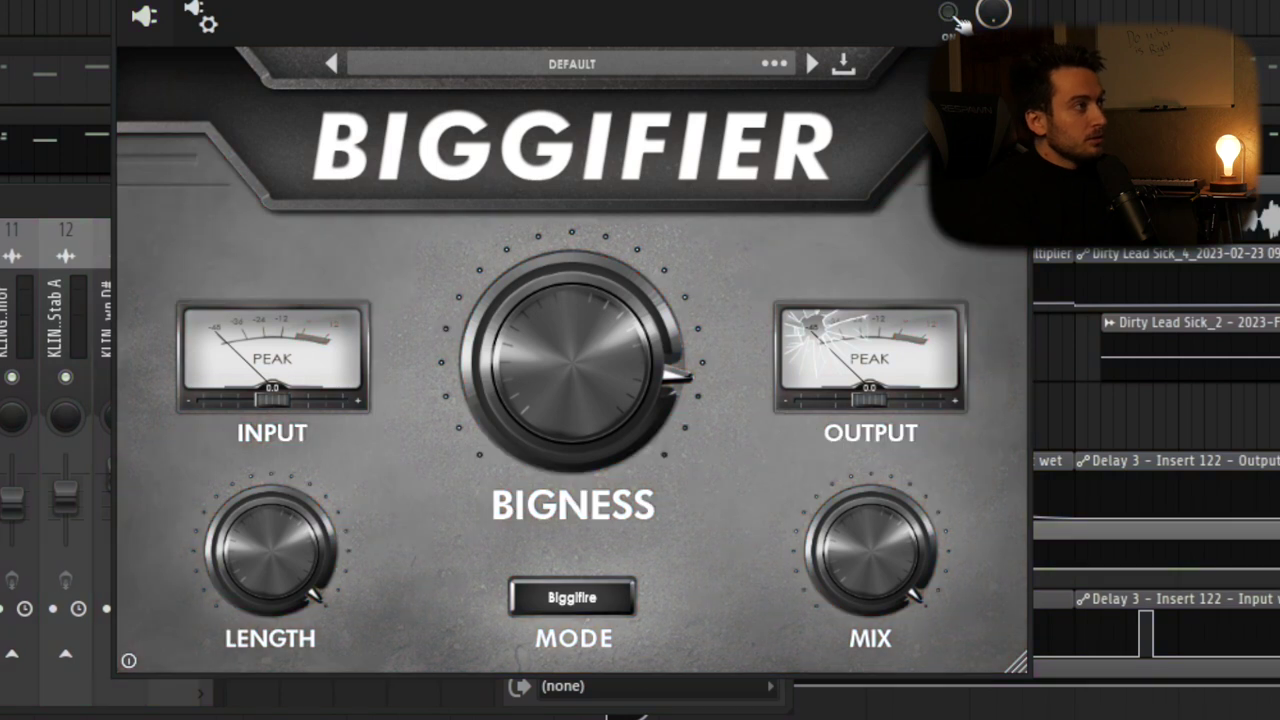
left_click(950, 13)
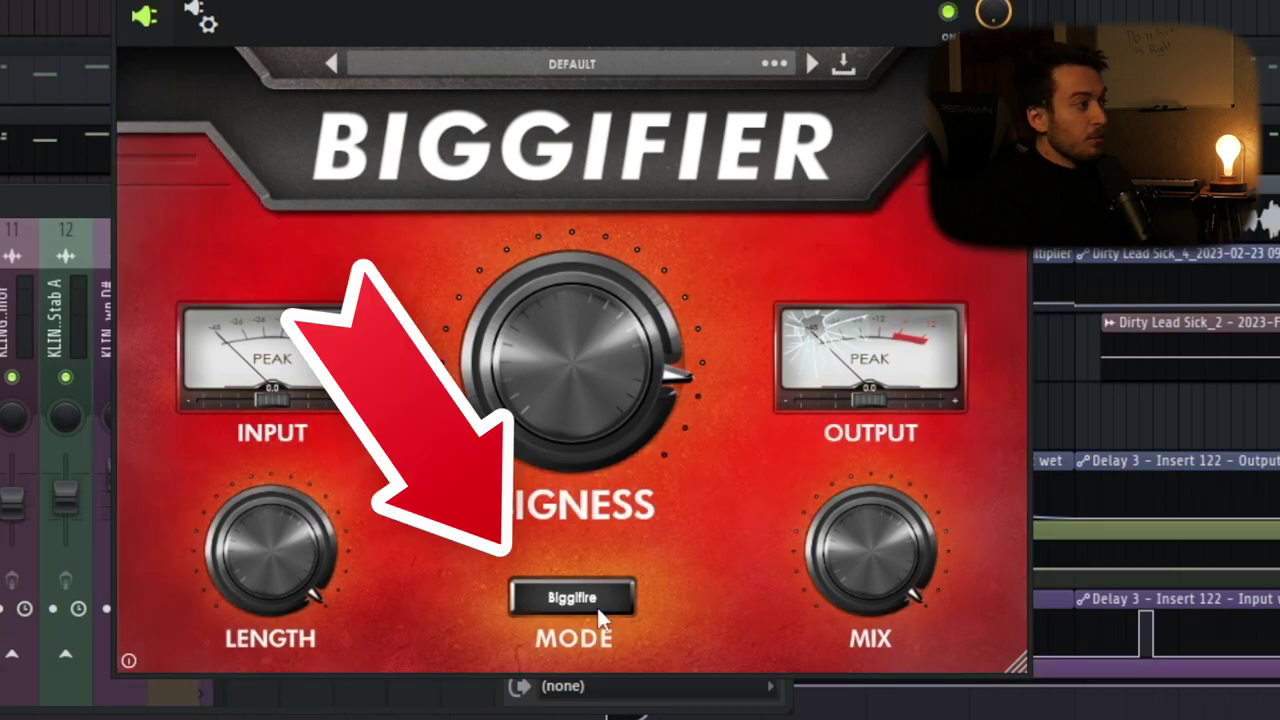
key("F9")
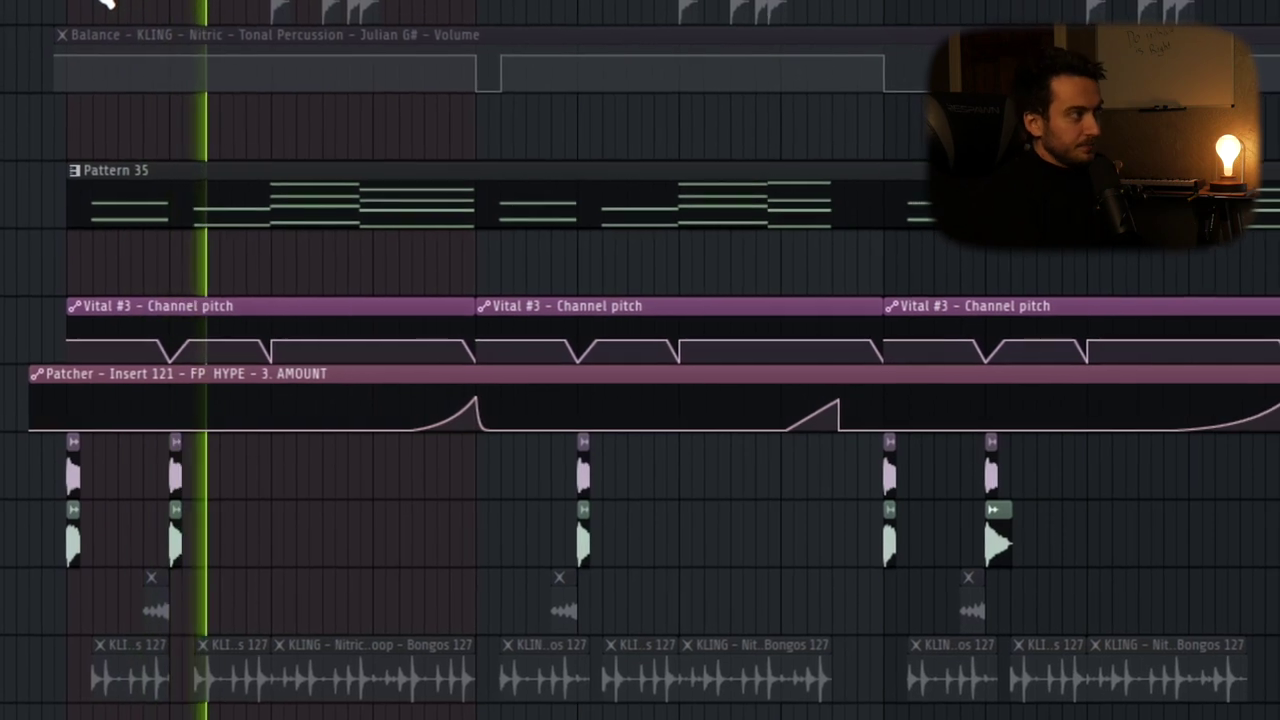
Step: Inspect the Vital #3 and Vital #10 synth patches while looping from bar 21
mouse_move(443, 343)
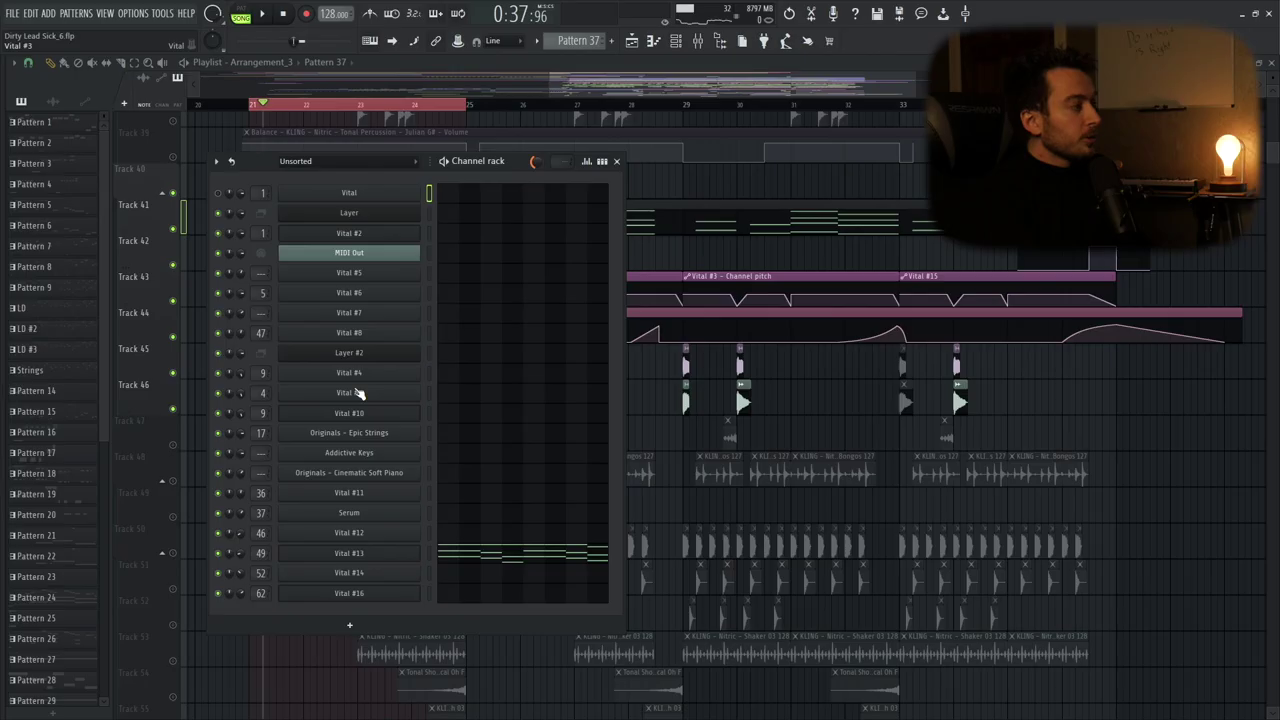
left_click(358, 393)
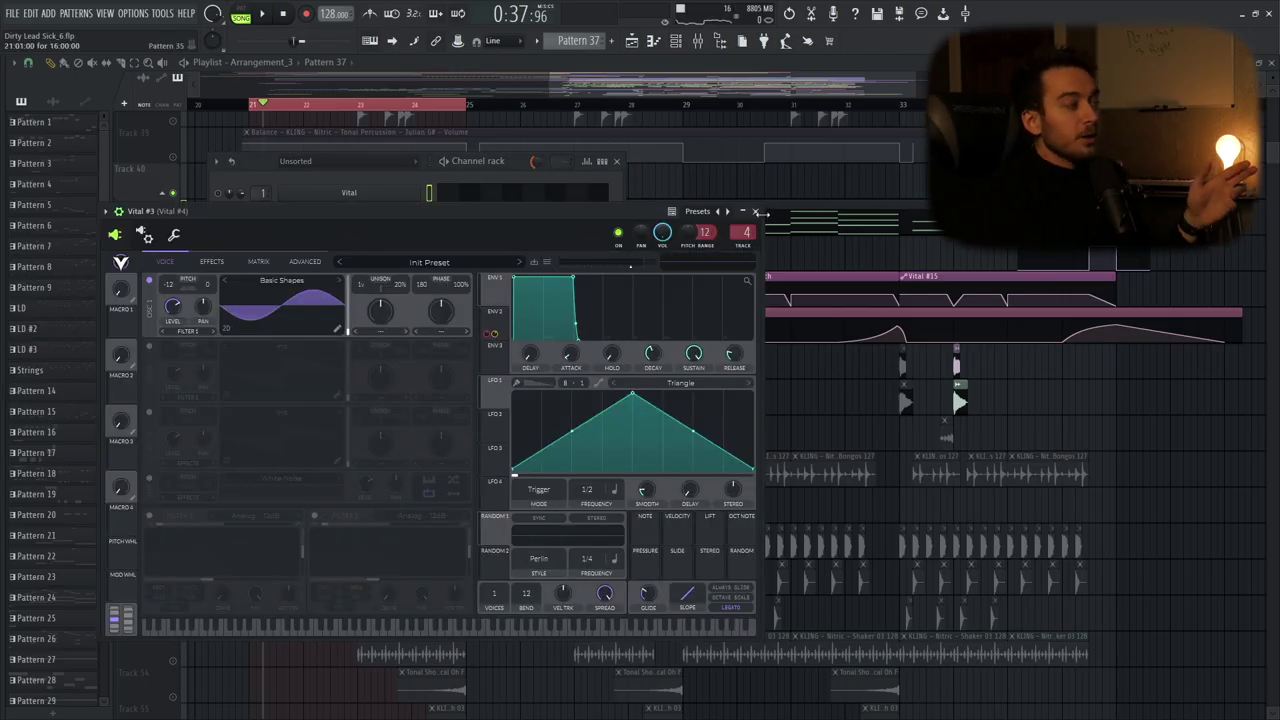
left_click(757, 213)
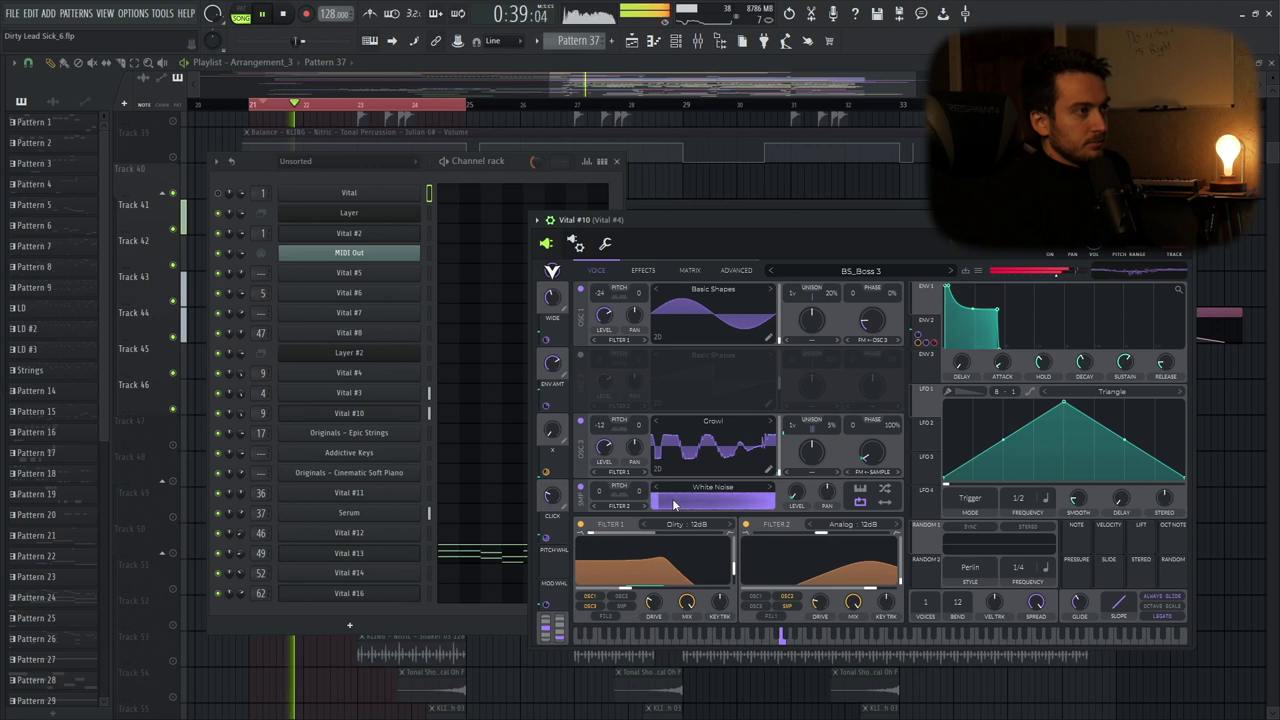
key("Escape")
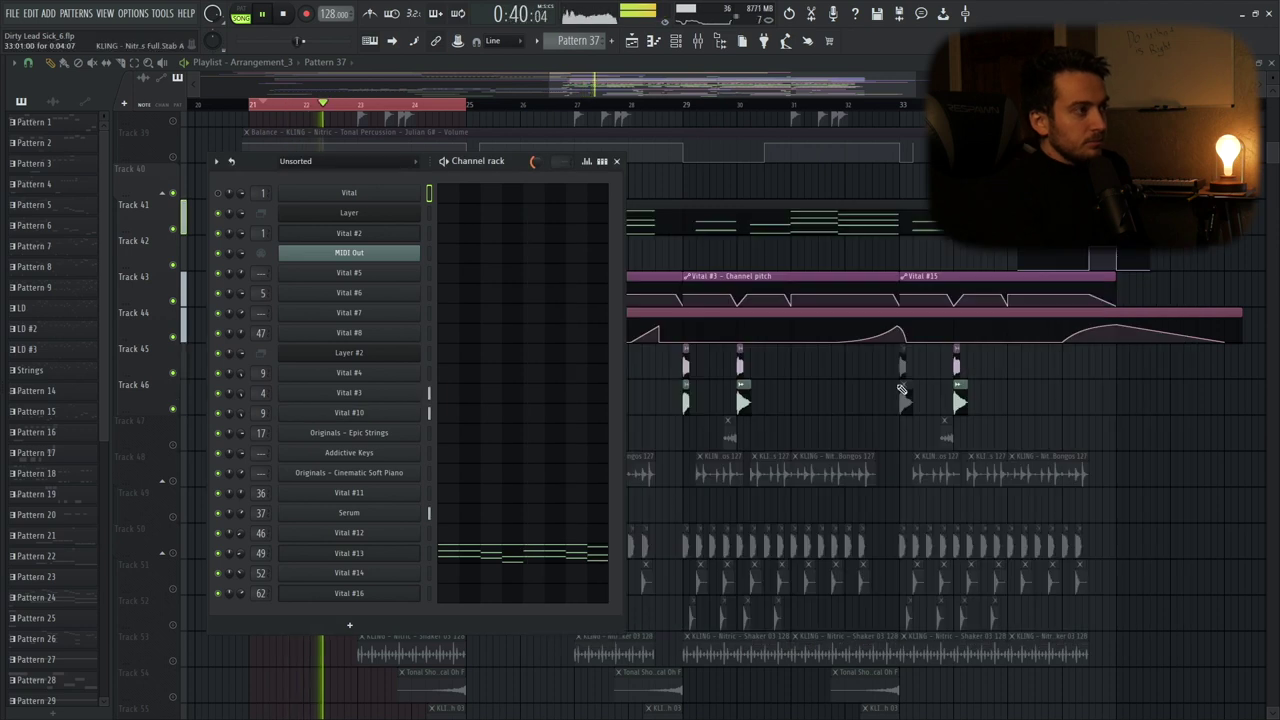
Step: Inspect the effects chain on mixer insert 9, the Vital #4 track, and stop playback
key("F6")
left_click(696, 41)
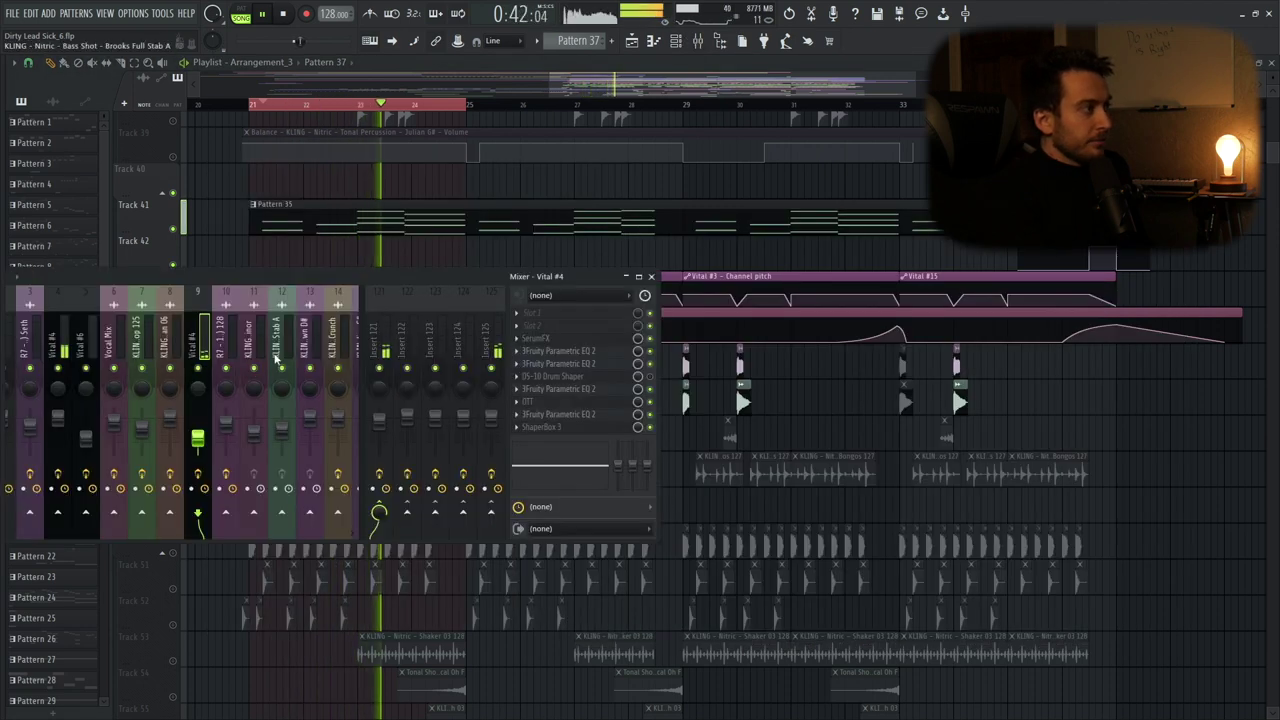
key("space")
key("F9")
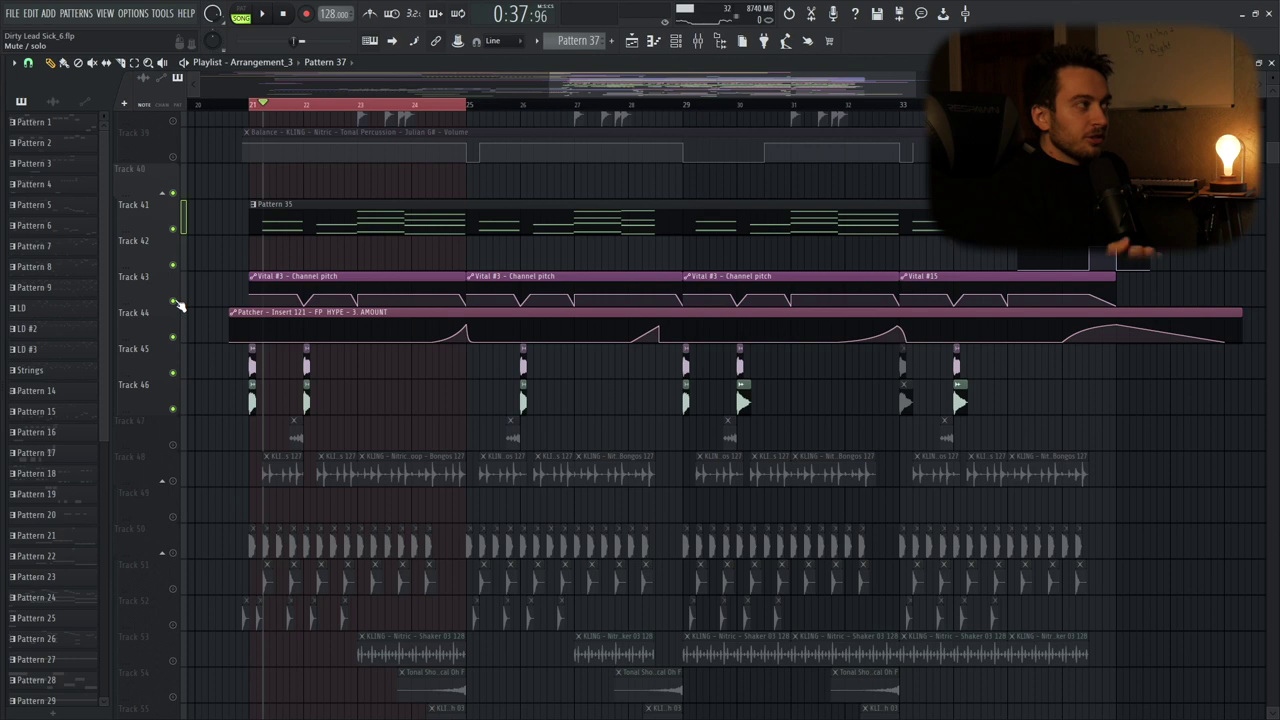
Step: Solo Track 43 during playback and release the solo so that all playlist tracks play
key("space")
right_click(174, 301)
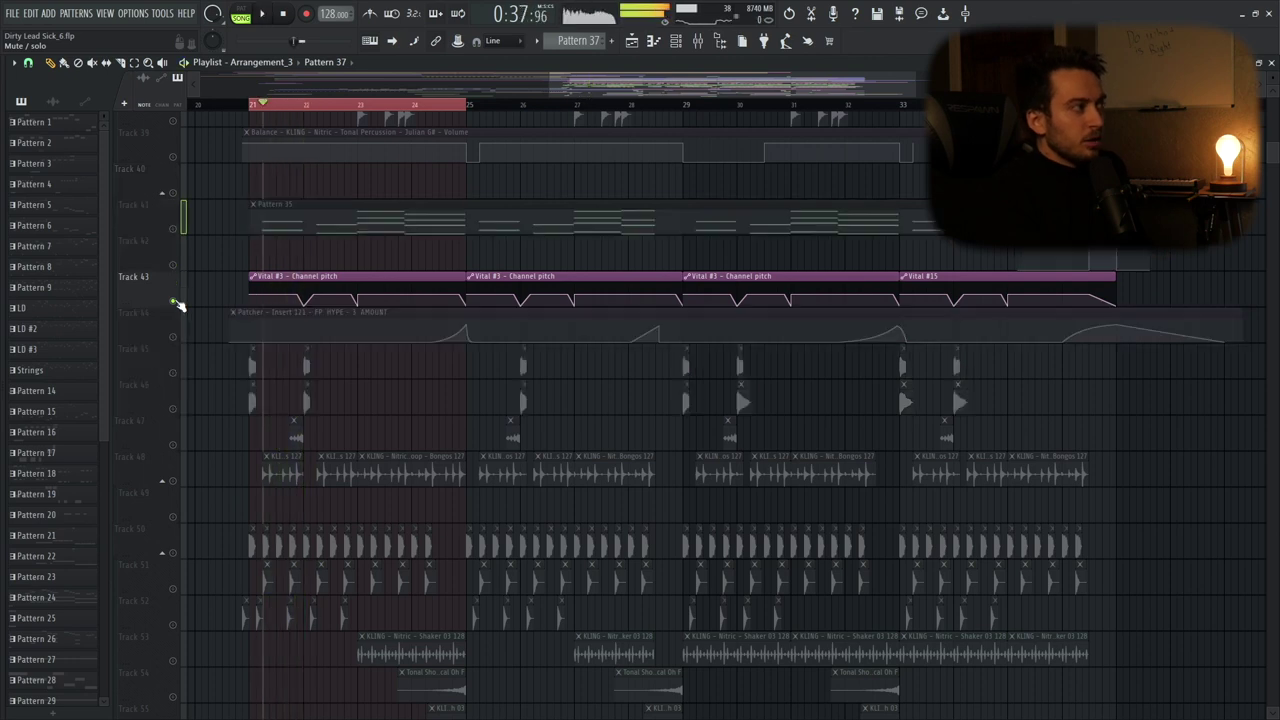
right_click(174, 301)
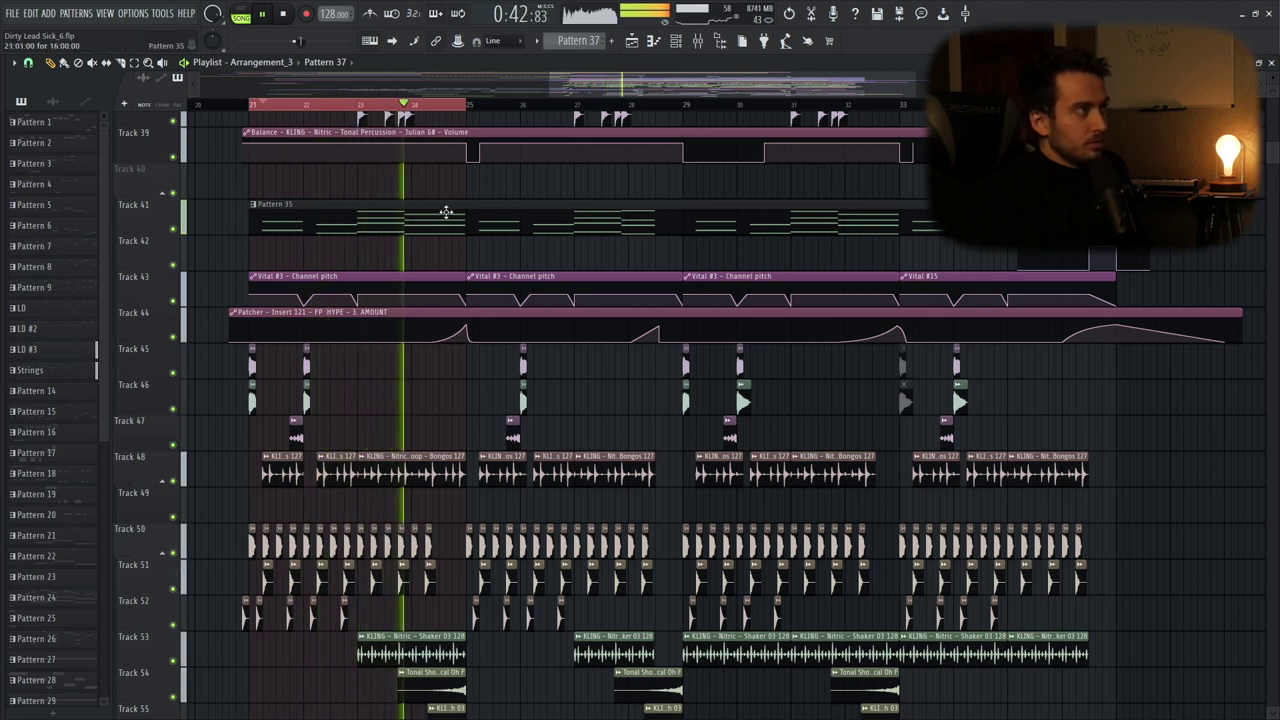
Step: Open ShaperBox 3 on the Vital #4 mixer track and audition its 1/16 volume shape and Mix level during playback
left_click(700, 41)
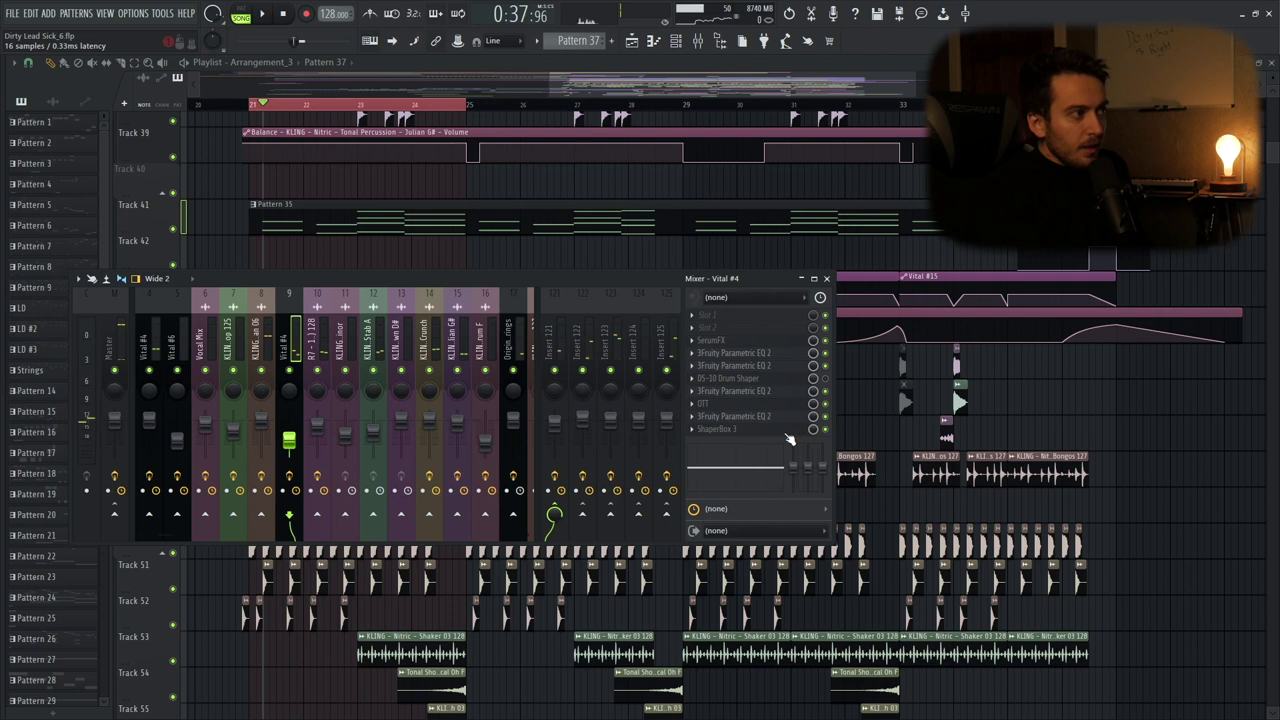
left_click(786, 431)
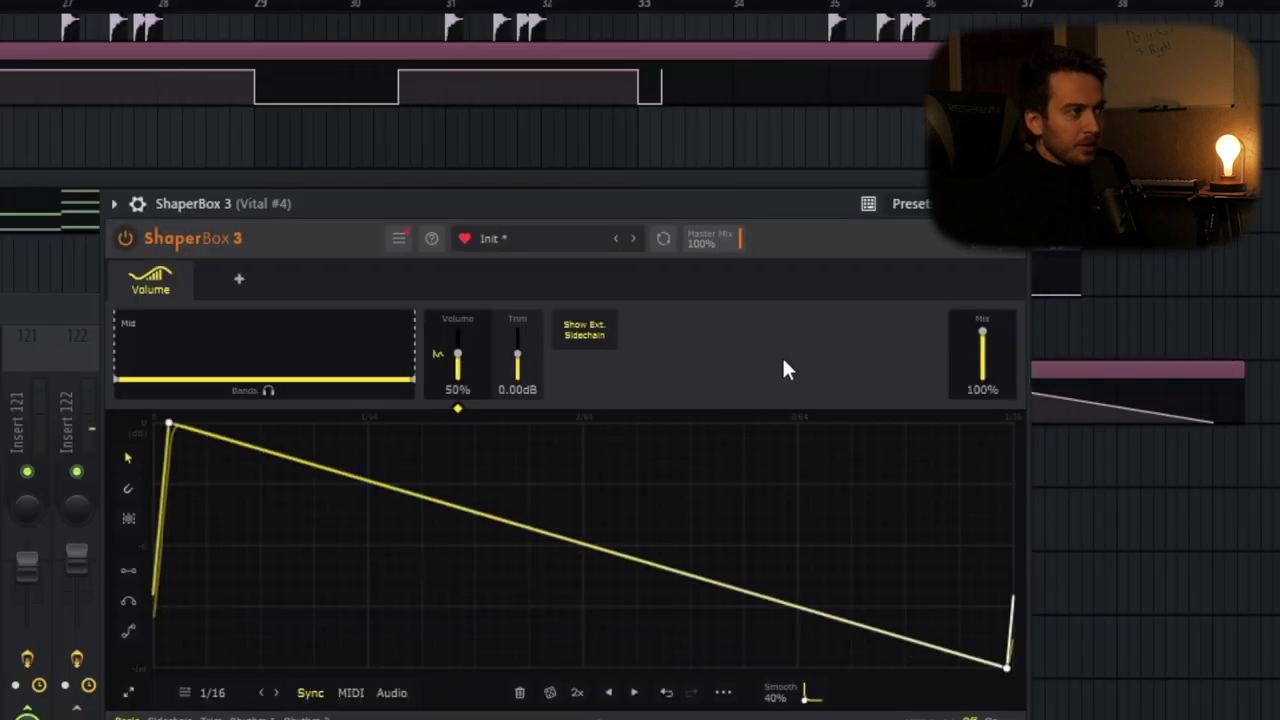
key("space")
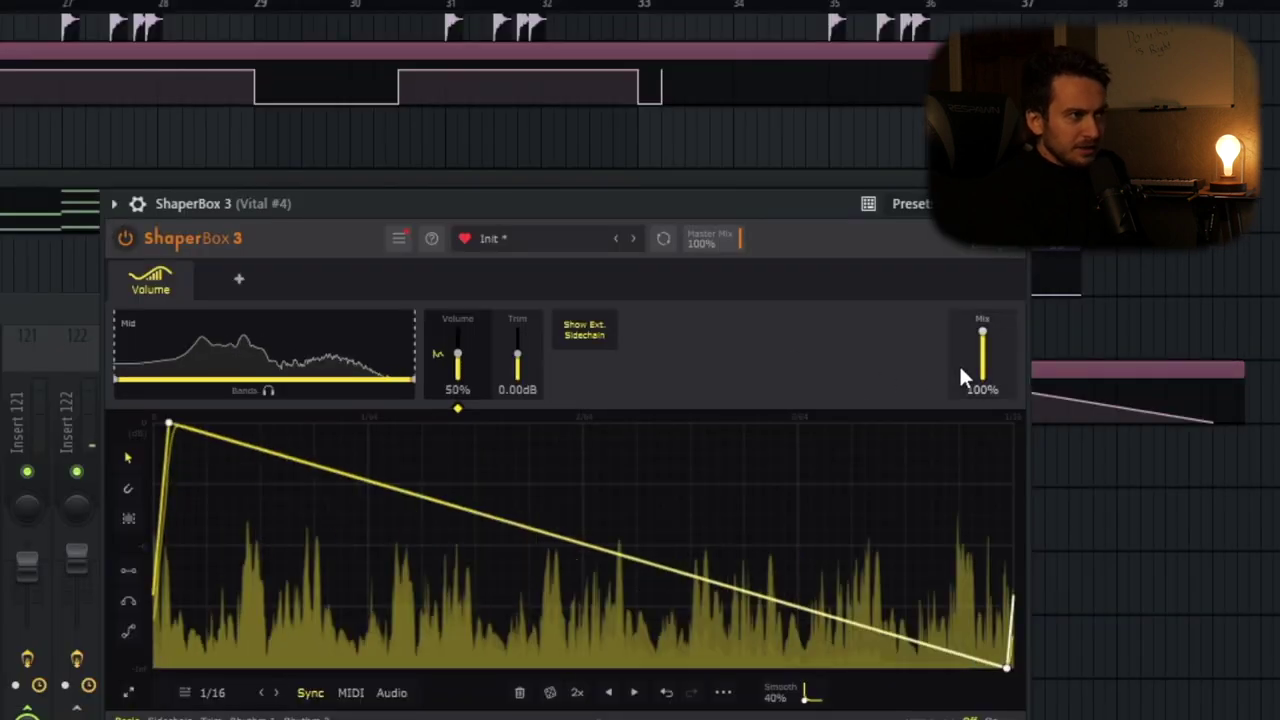
mouse_move(986, 350)
left_mouse_down()
mouse_move(986, 392)
mouse_move(985, 352)
left_mouse_up()
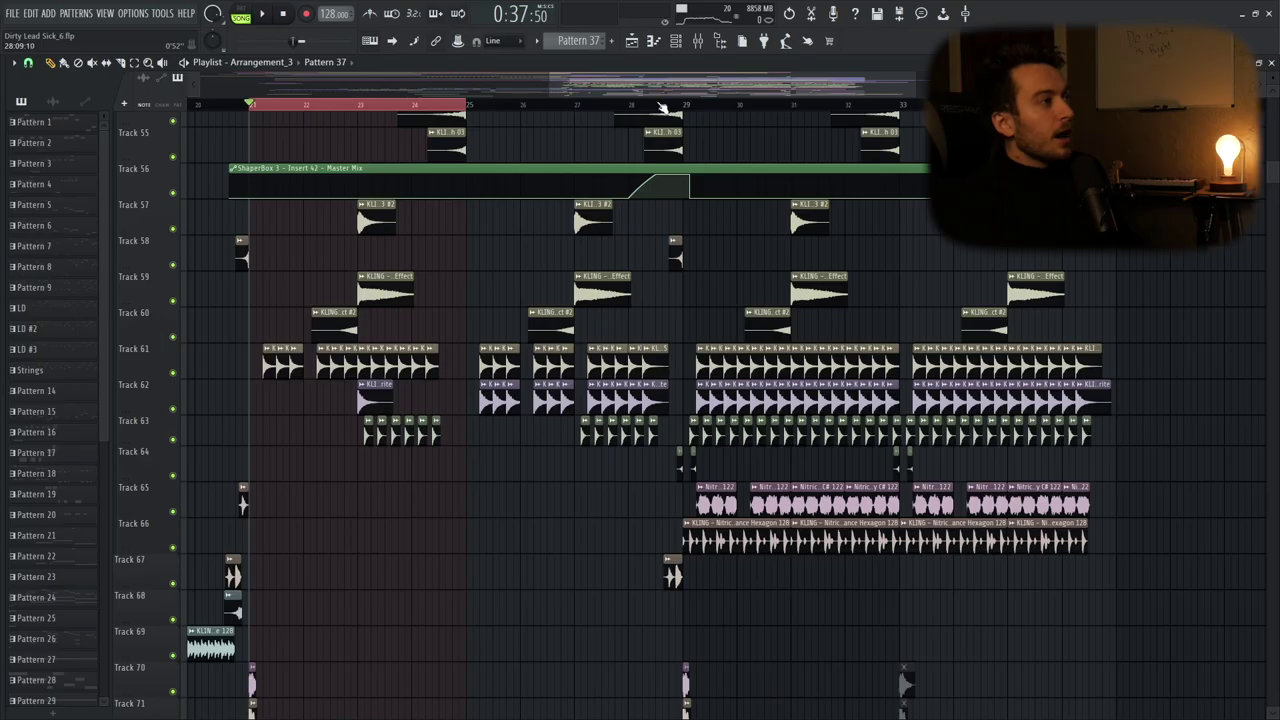
Step: Extend the loop selection across the whole drop from bar 21 and review the percussion and effects tracks during playback
left_click_drag(662, 108, 1271, 203)
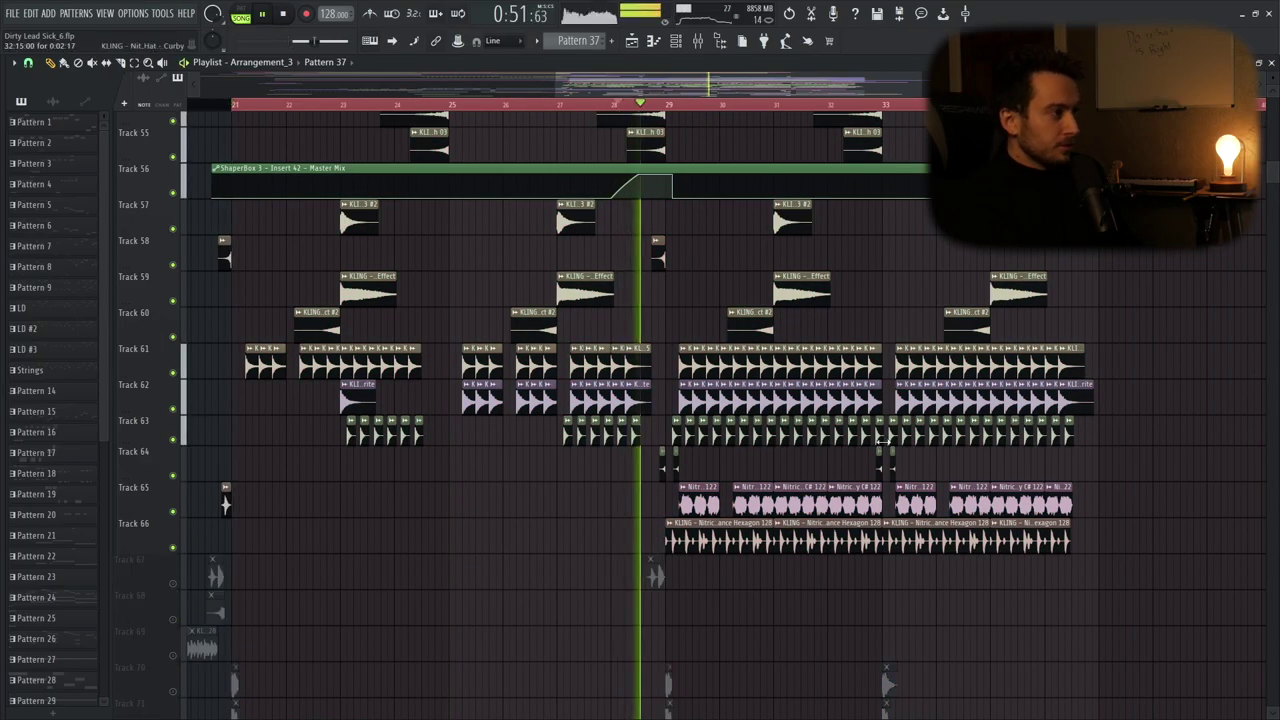
scroll(791, 414, "up", 3)
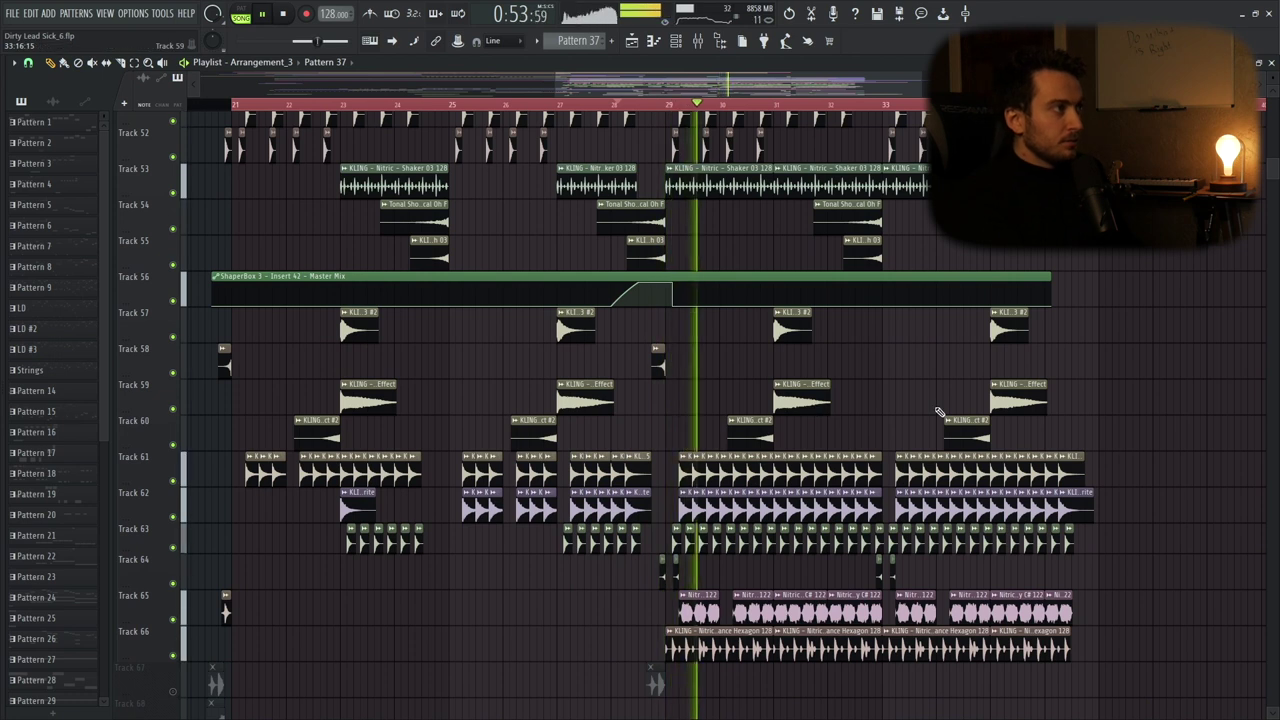
scroll(569, 279, "down", 14)
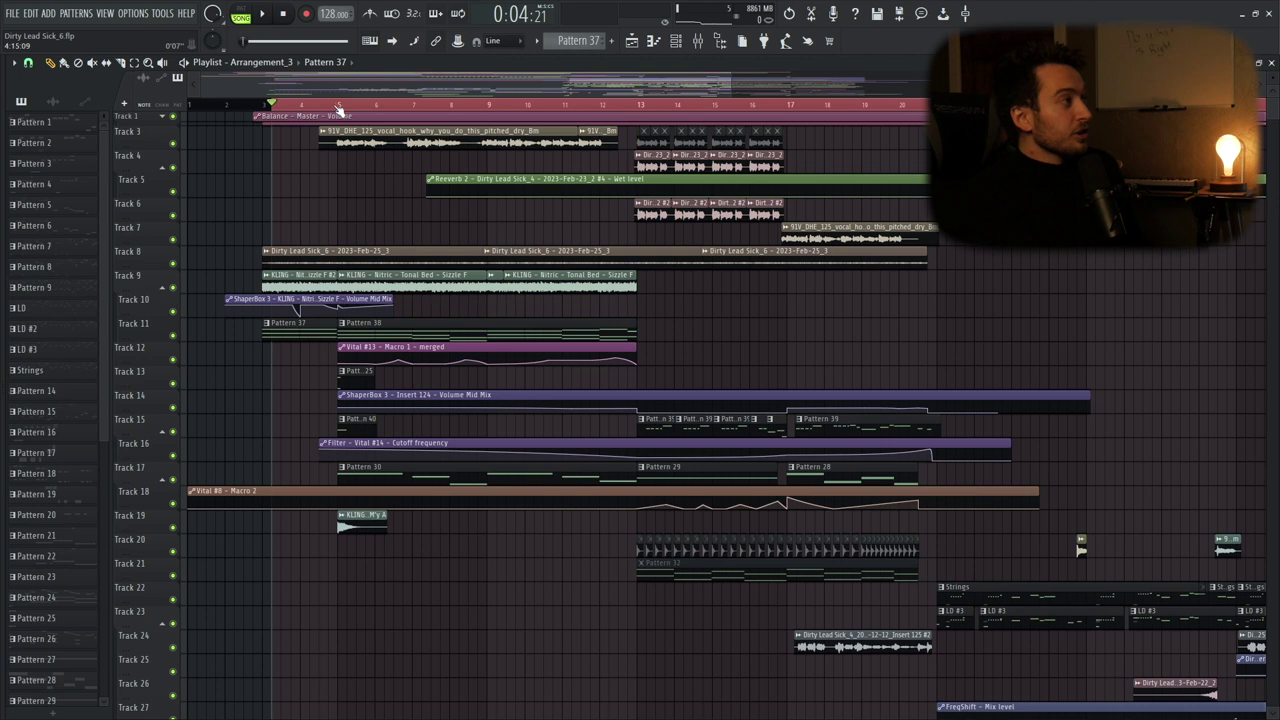
Step: Play the intro from bar 3 with playlist Tracks 3, 4 and 6 muted
left_click(339, 106)
key("space")
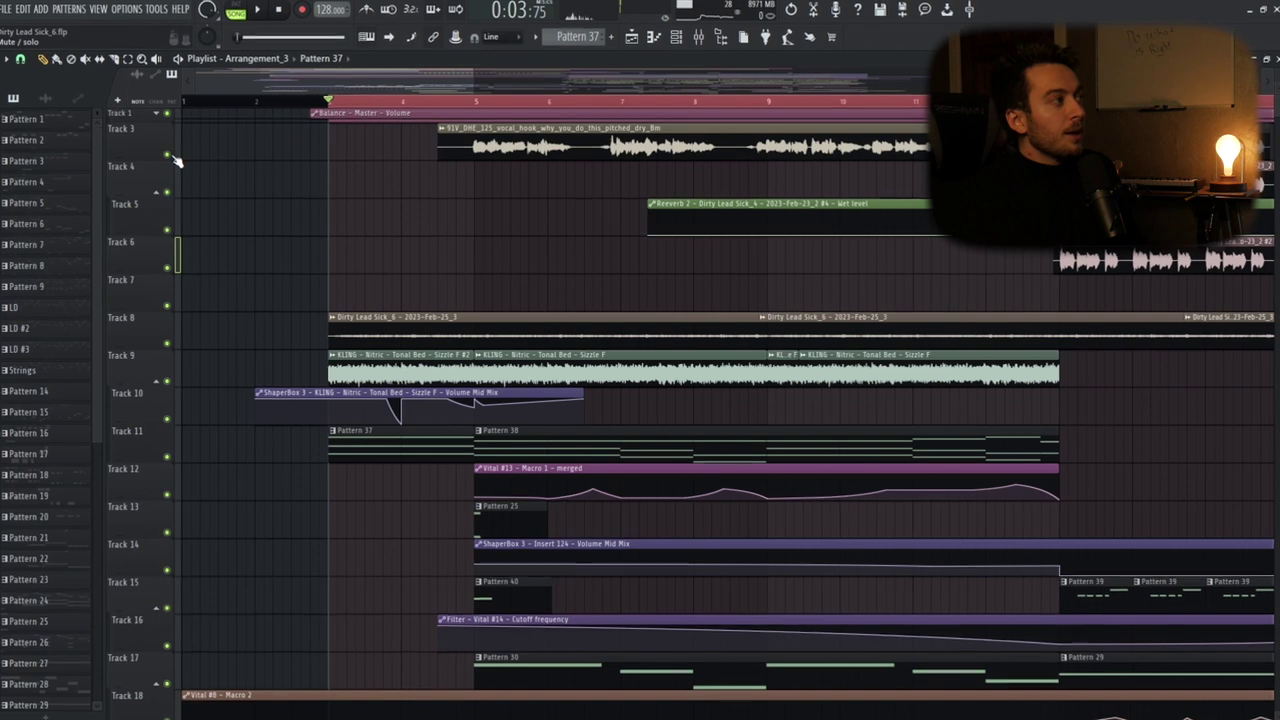
key("space")
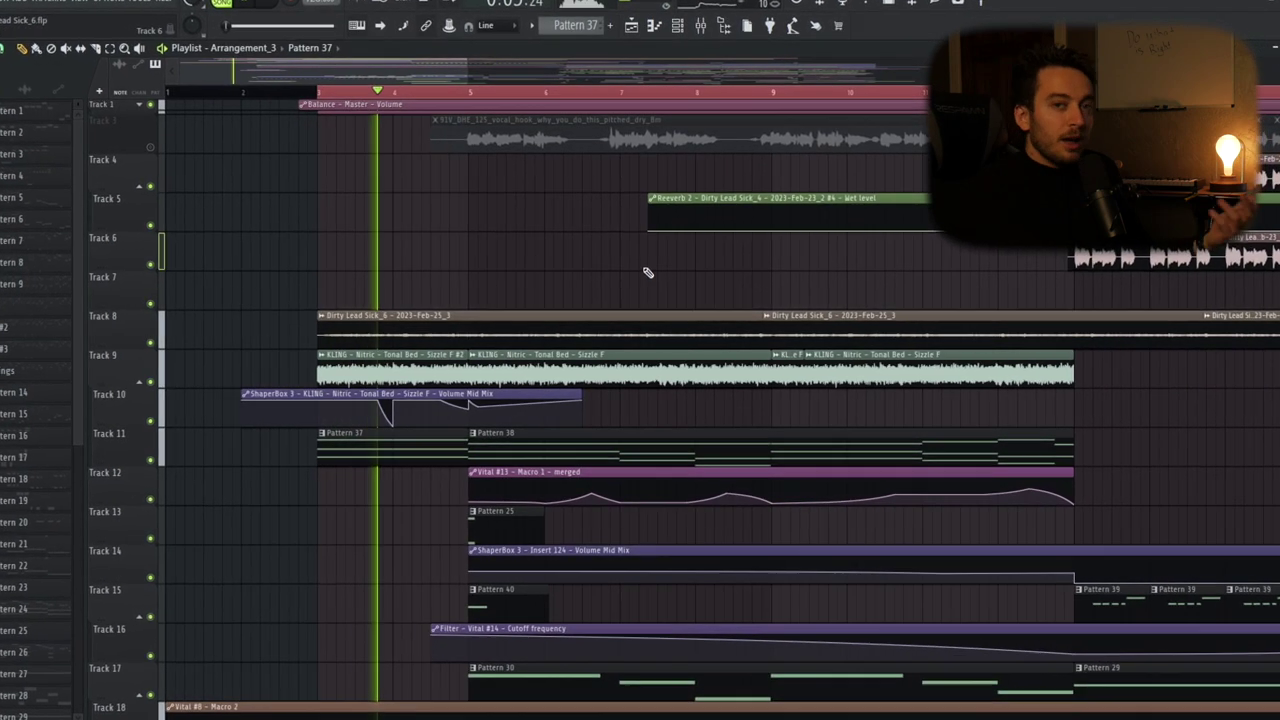
left_click_drag(467, 69, 630, 60)
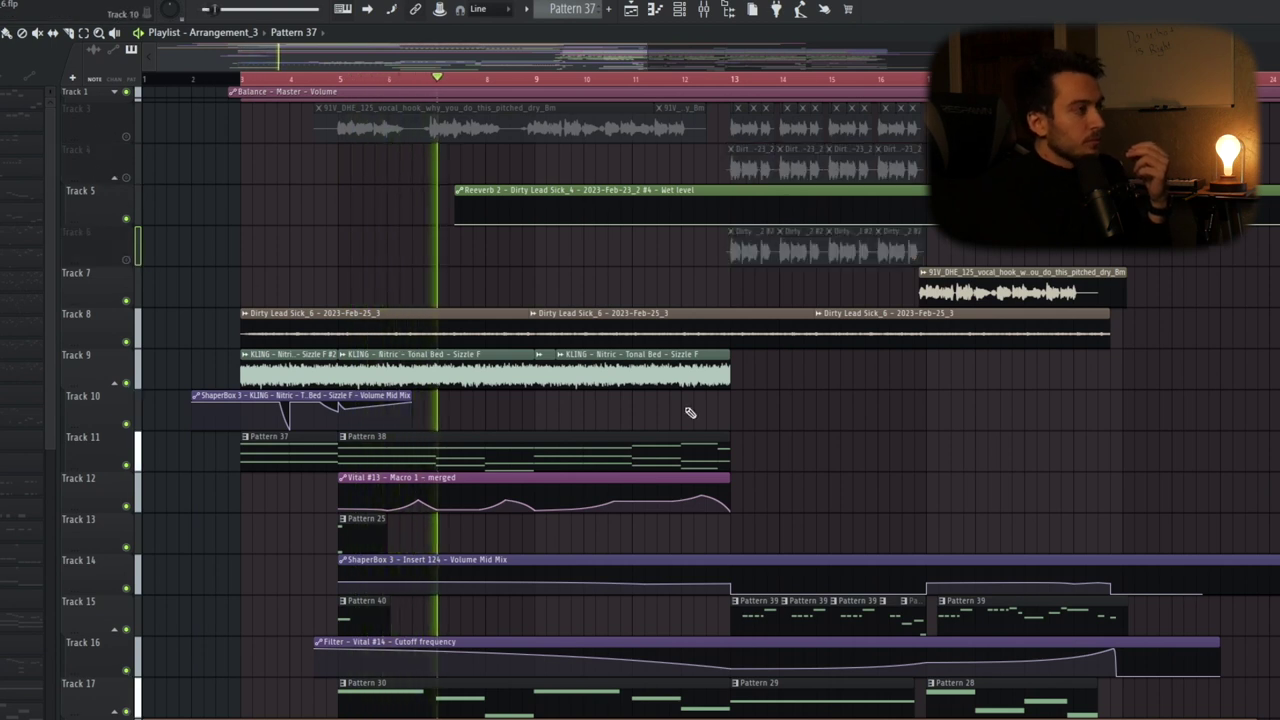
Step: Examine the intro and build-up's patterns, effects clips and automation down the playlist tracks during playback
scroll(684, 412, "down", 3)
scroll(688, 414, "down", 10)
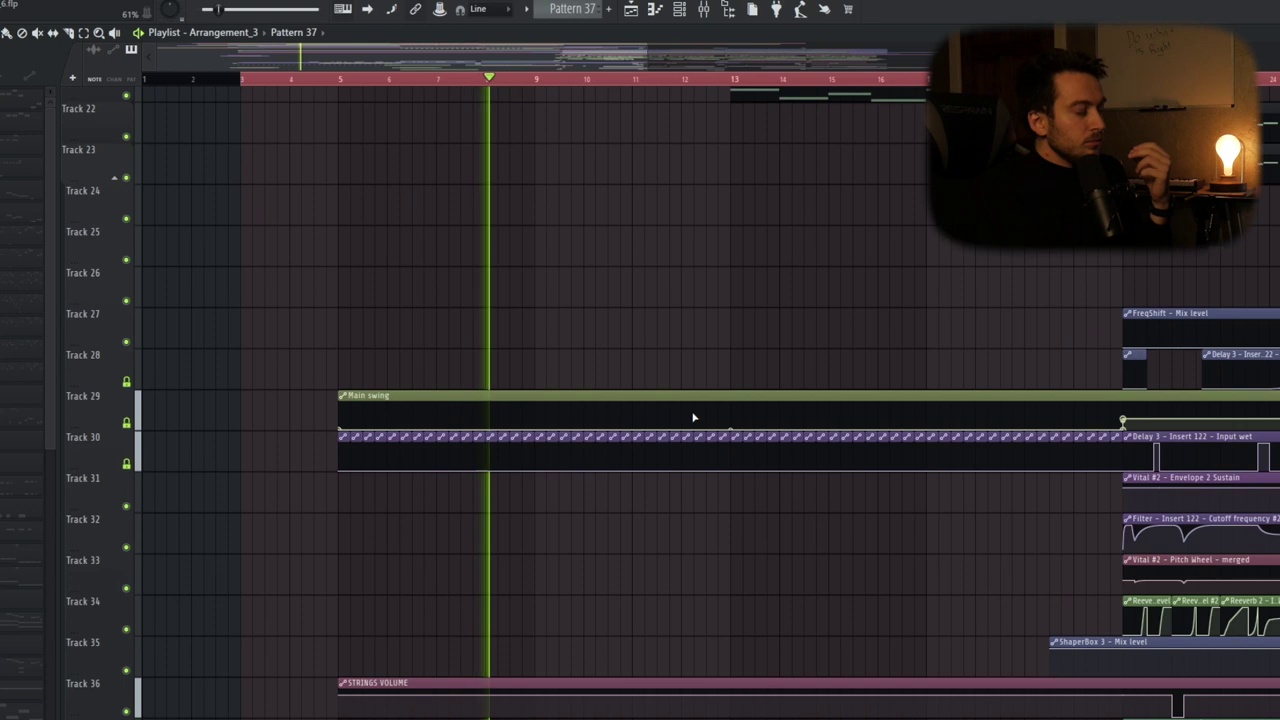
scroll(698, 419, "down", 10)
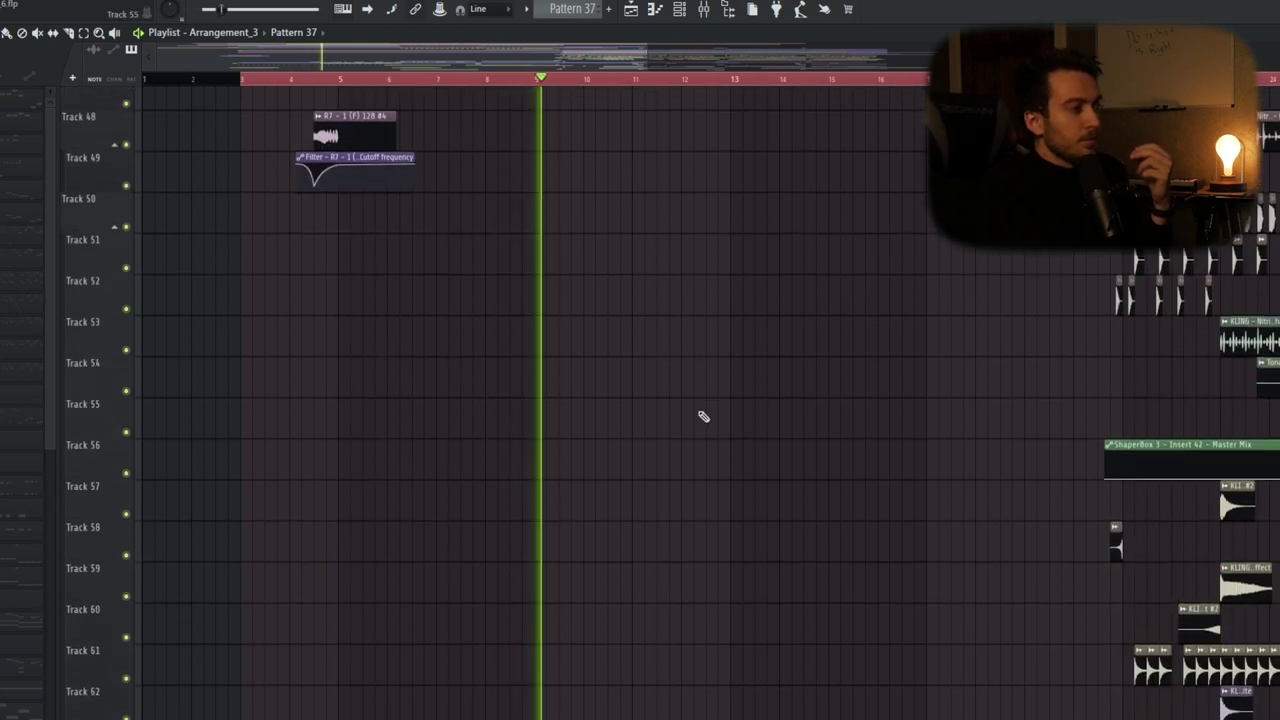
scroll(698, 419, "down", 7)
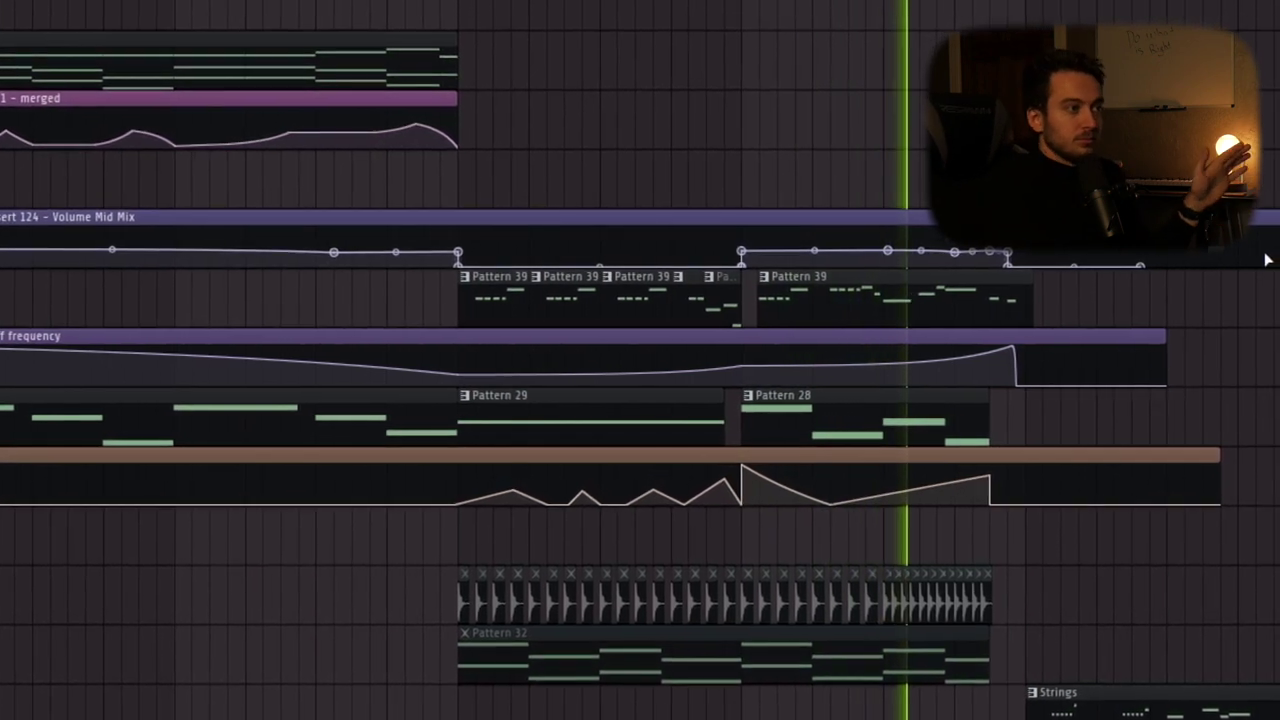
scroll(1056, 464, "down", 3)
scroll(1050, 466, "down", 8)
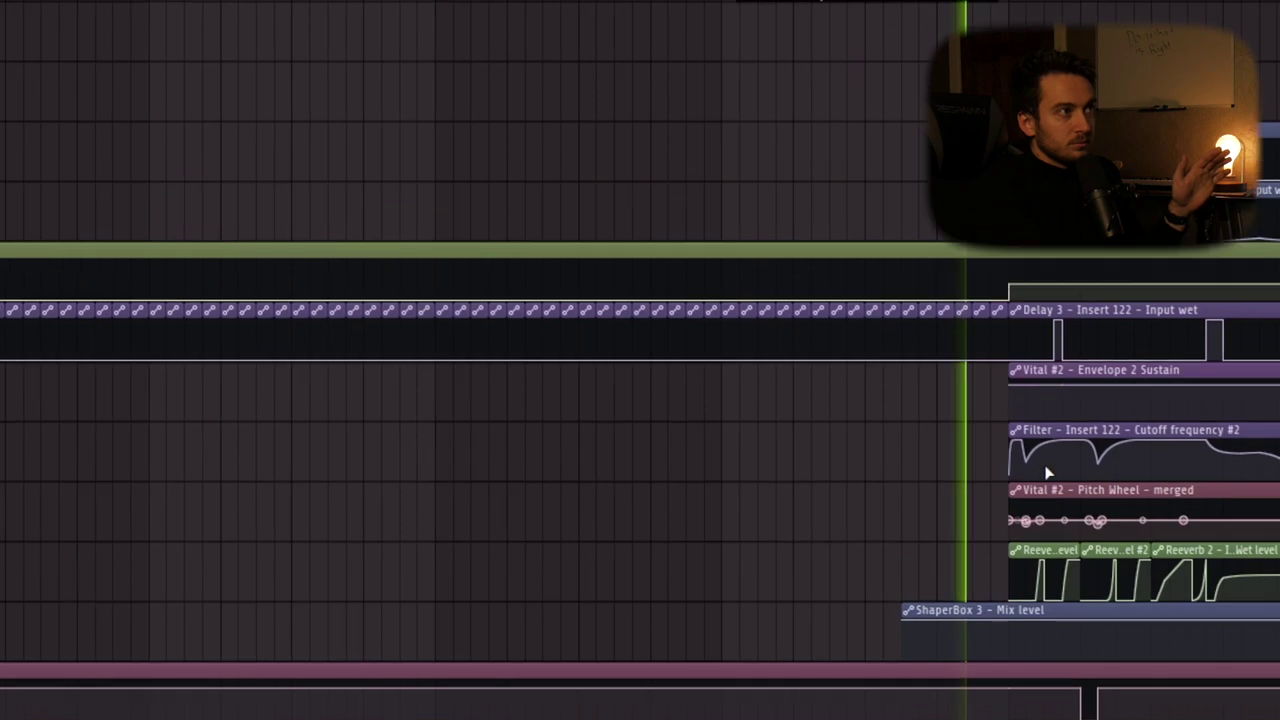
scroll(1046, 468, "up", 3)
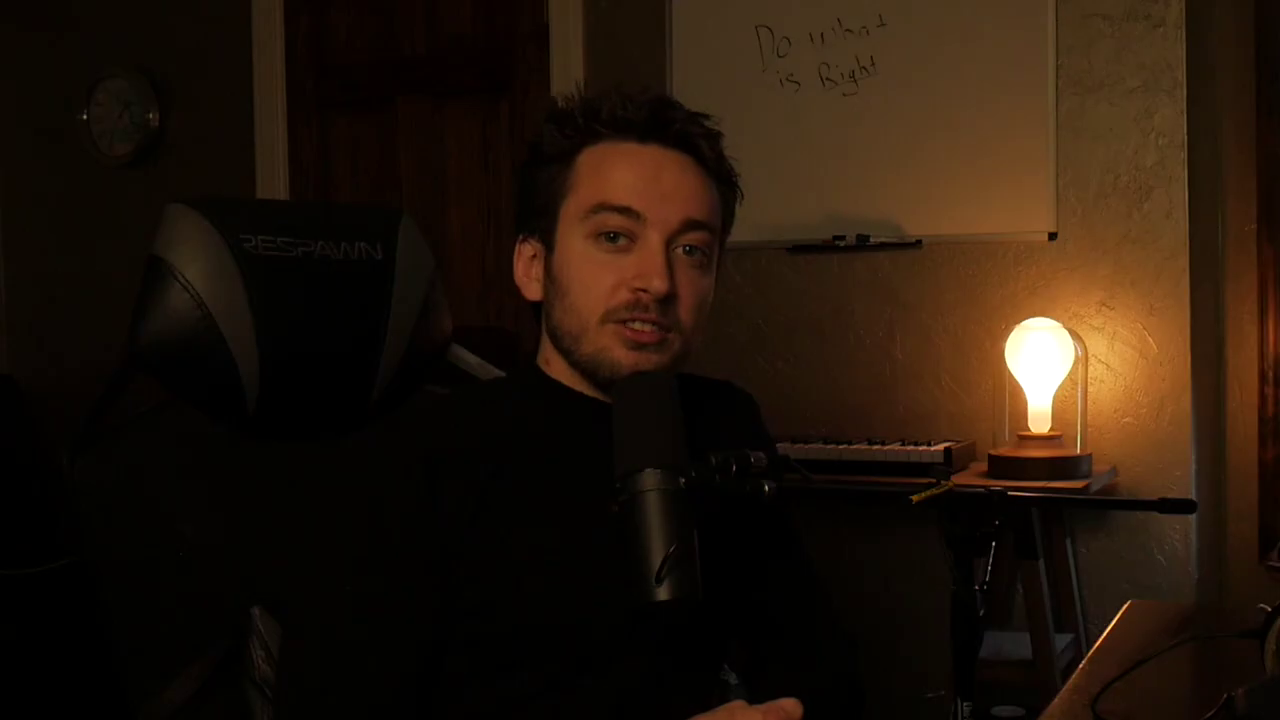